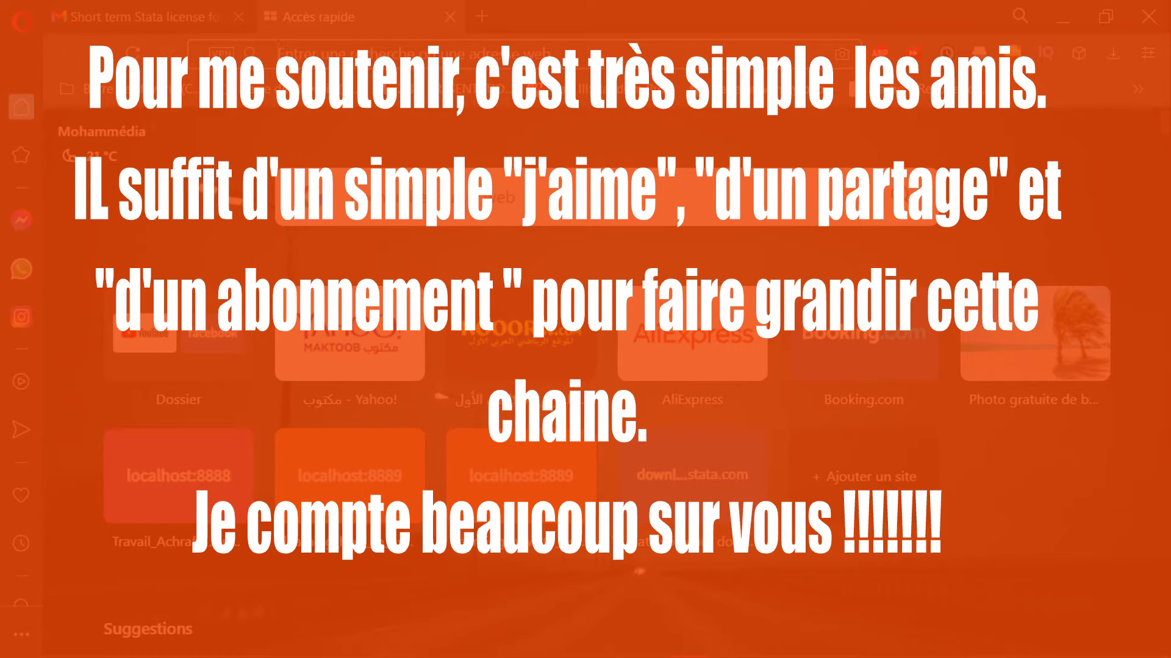
- Search the web for "evaluate stata" and open the Evaluate Stata page at its contact information form
{"action": "type", "text": "Evaluate stata"}
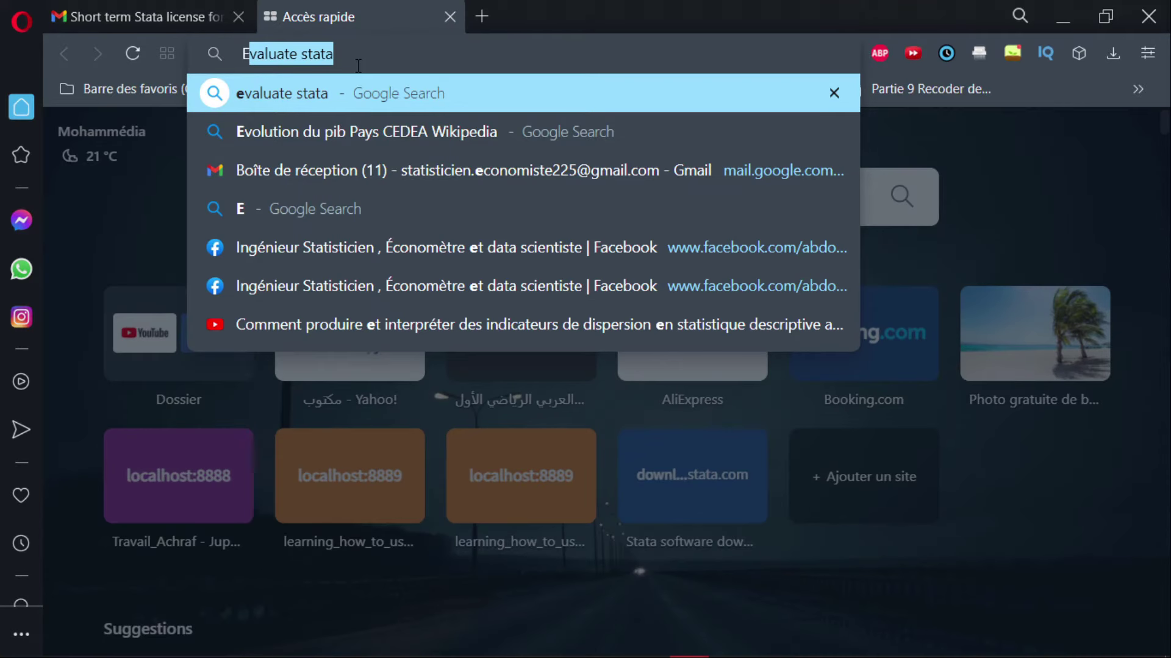
{"action": "key", "text": "Return"}
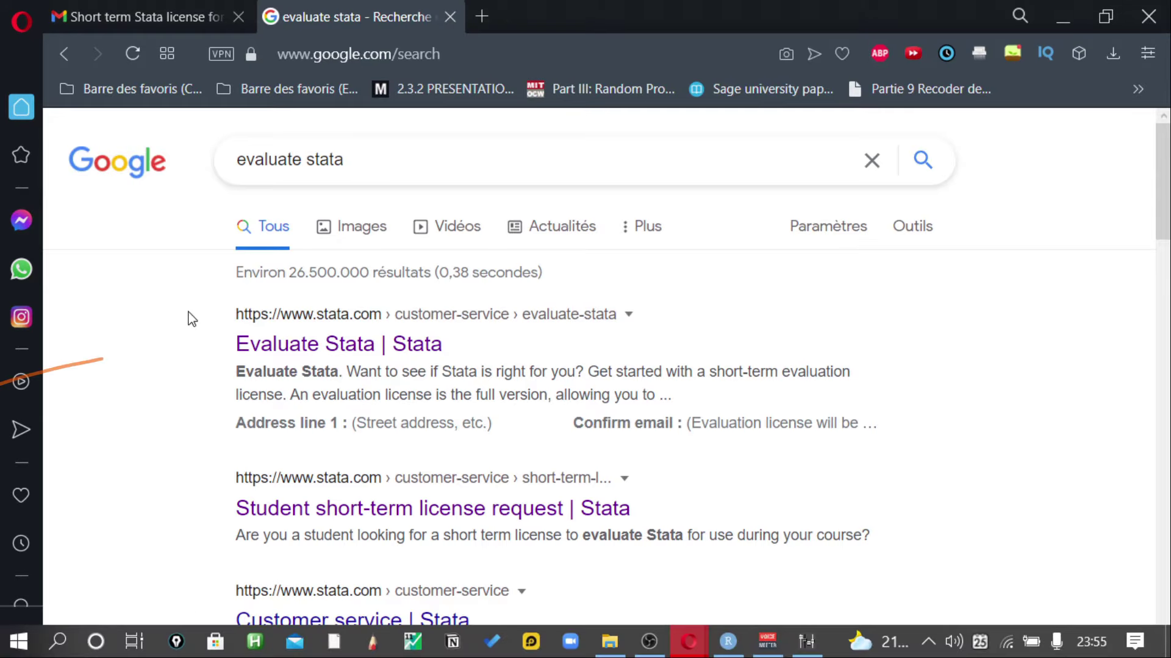
{"action": "left_click", "coordinate": [275, 355]}
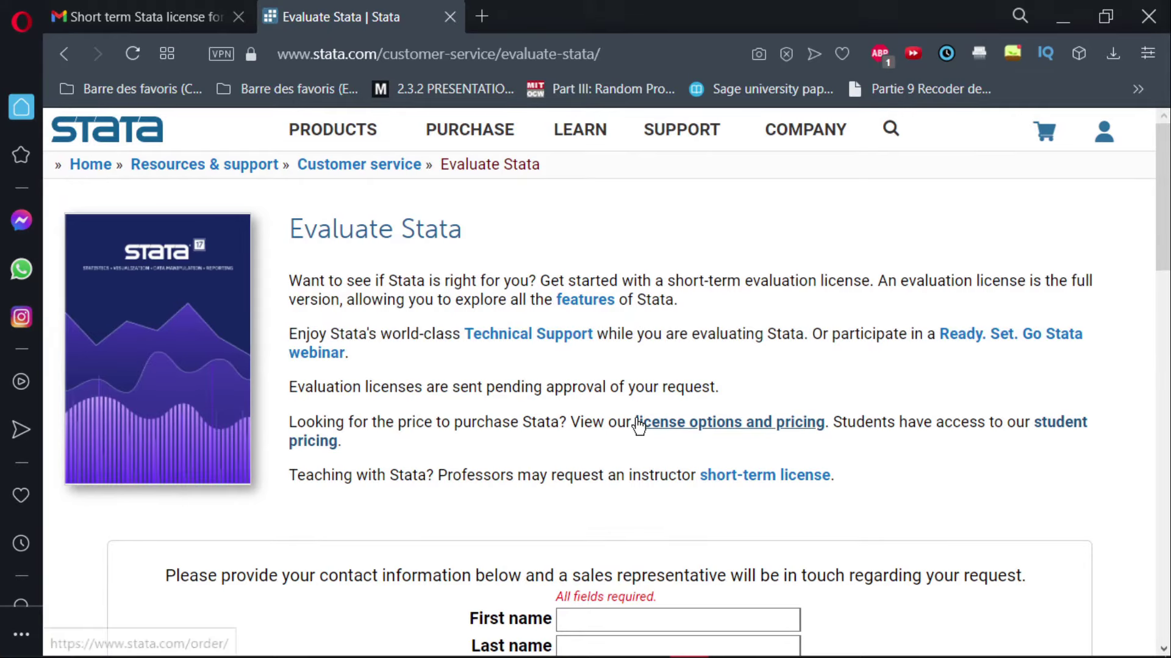
{"action": "scroll", "coordinate": [701, 439], "scroll_direction": "down", "scroll_amount": 5}
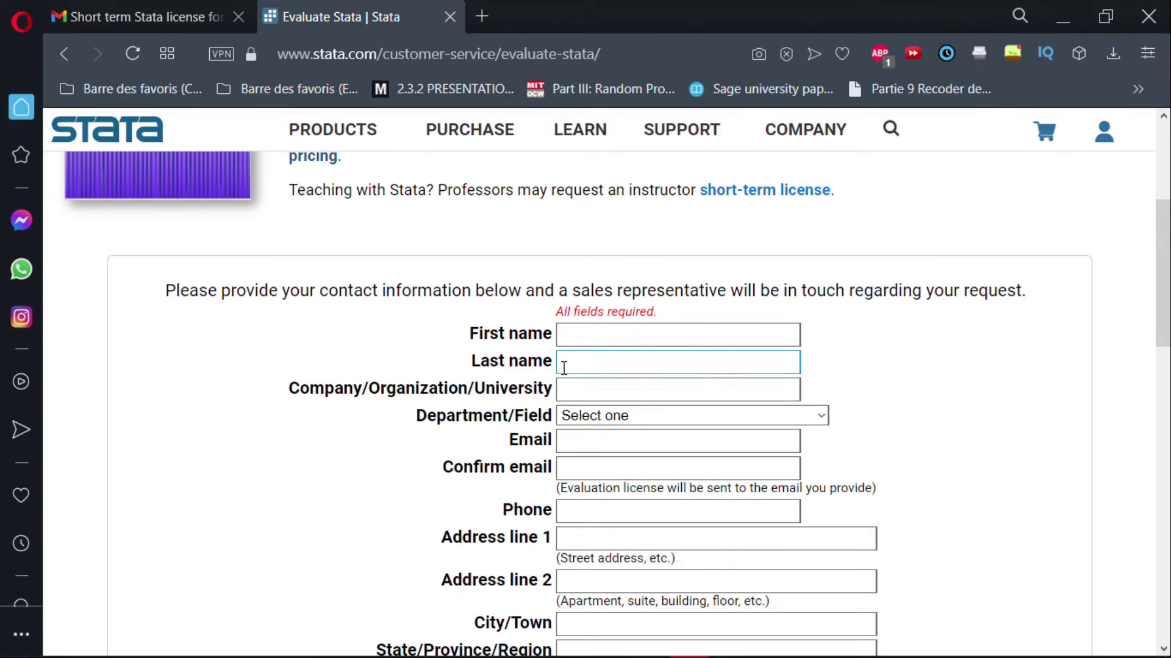
- Review the form's first name, last name and company/organization/university fields, leaving them empty
{"action": "left_click", "coordinate": [694, 355]}
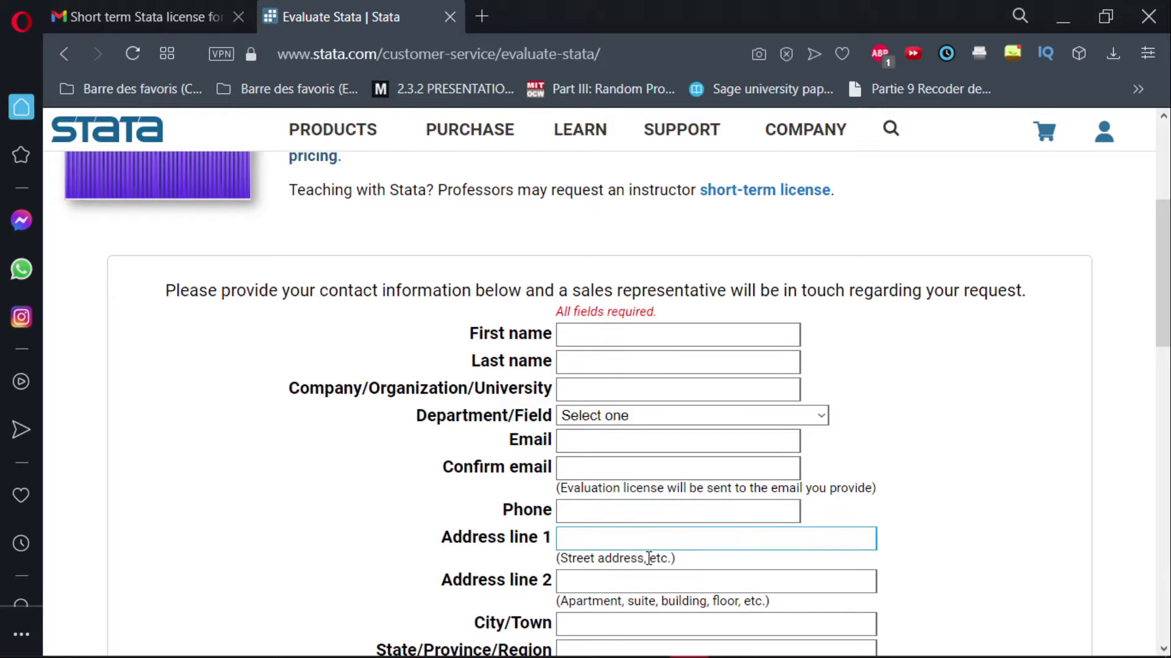
{"action": "left_click", "coordinate": [597, 338]}
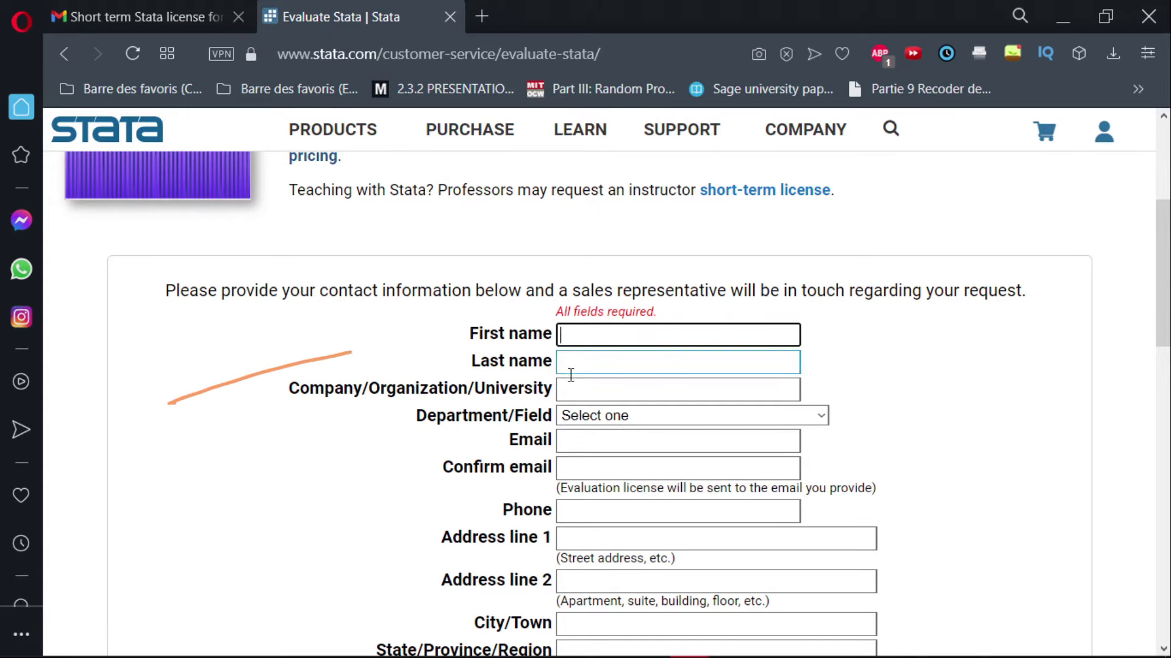
{"action": "left_click", "coordinate": [606, 361]}
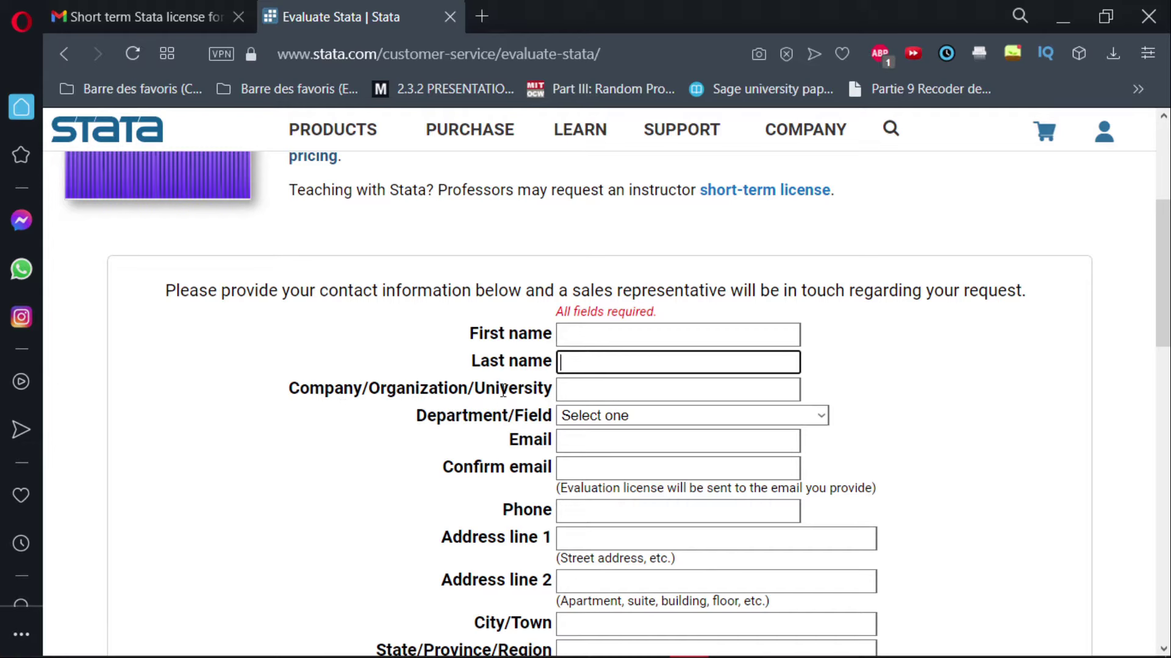
{"action": "left_click", "coordinate": [579, 395]}
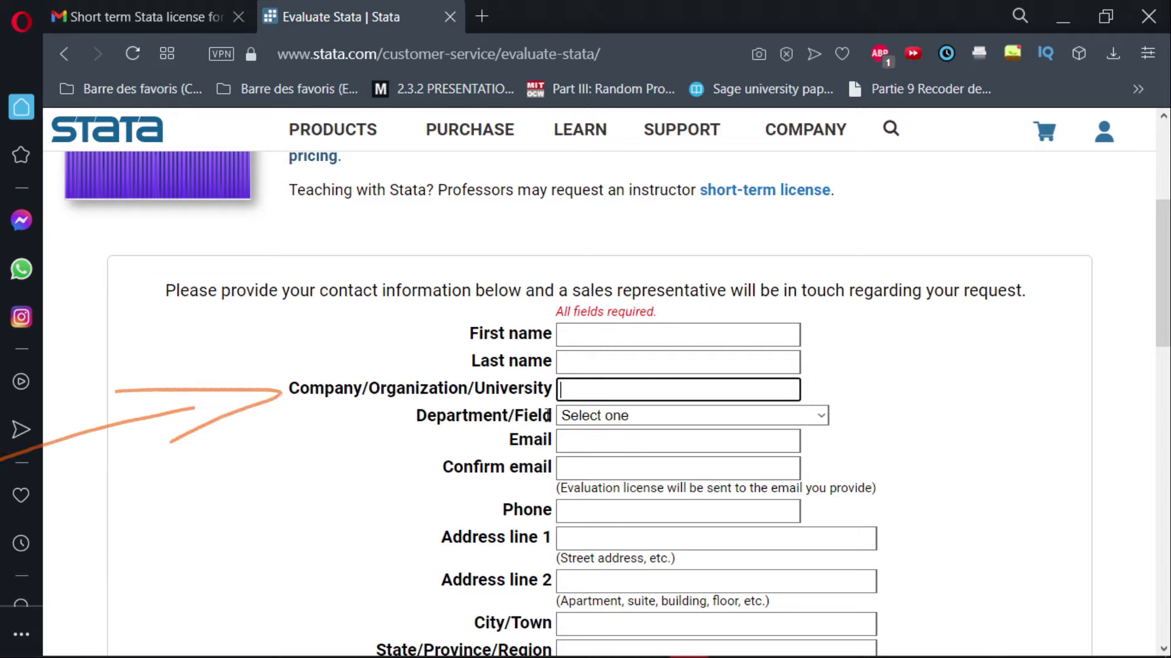
- Set the Department/Field of the evaluation request to Statistics
{"action": "left_click", "coordinate": [722, 420]}
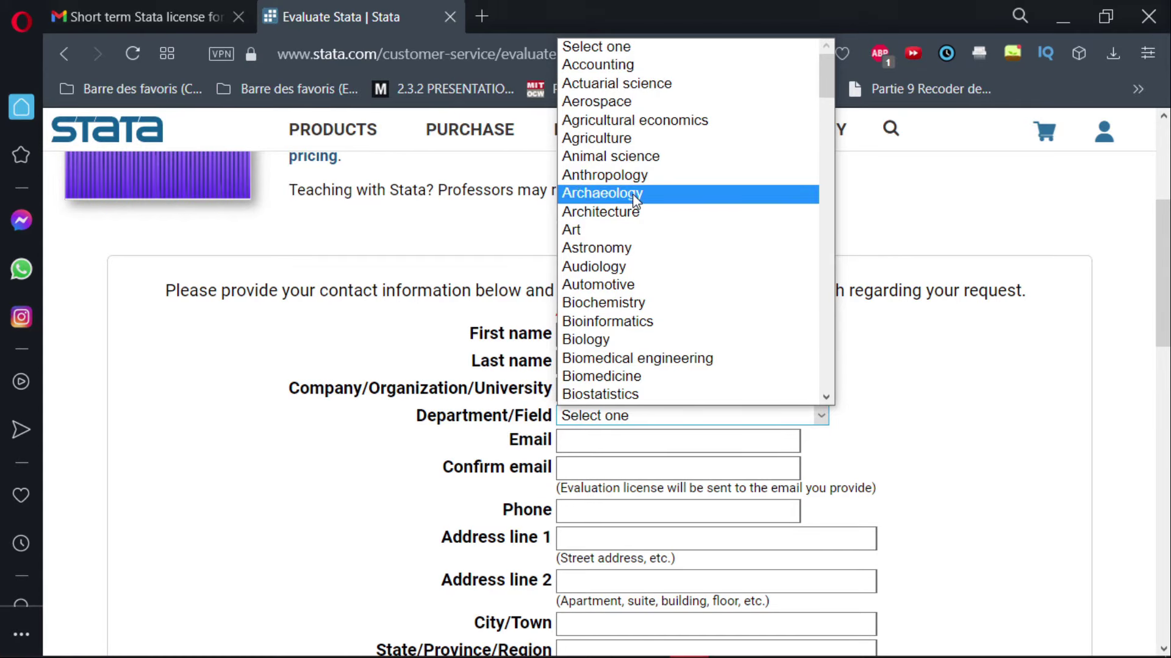
{"action": "type", "text": "stat"}
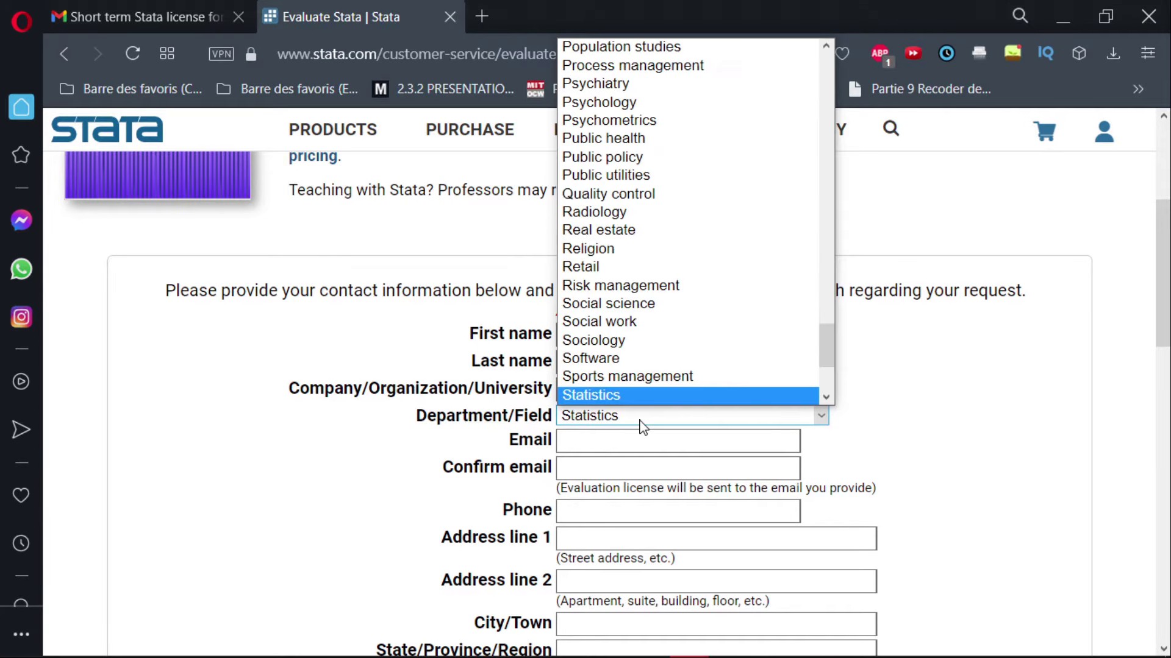
{"action": "key", "text": "Down"}
{"action": "key", "text": "Down"}
{"action": "key", "text": "Down"}
{"action": "key", "text": "Down"}
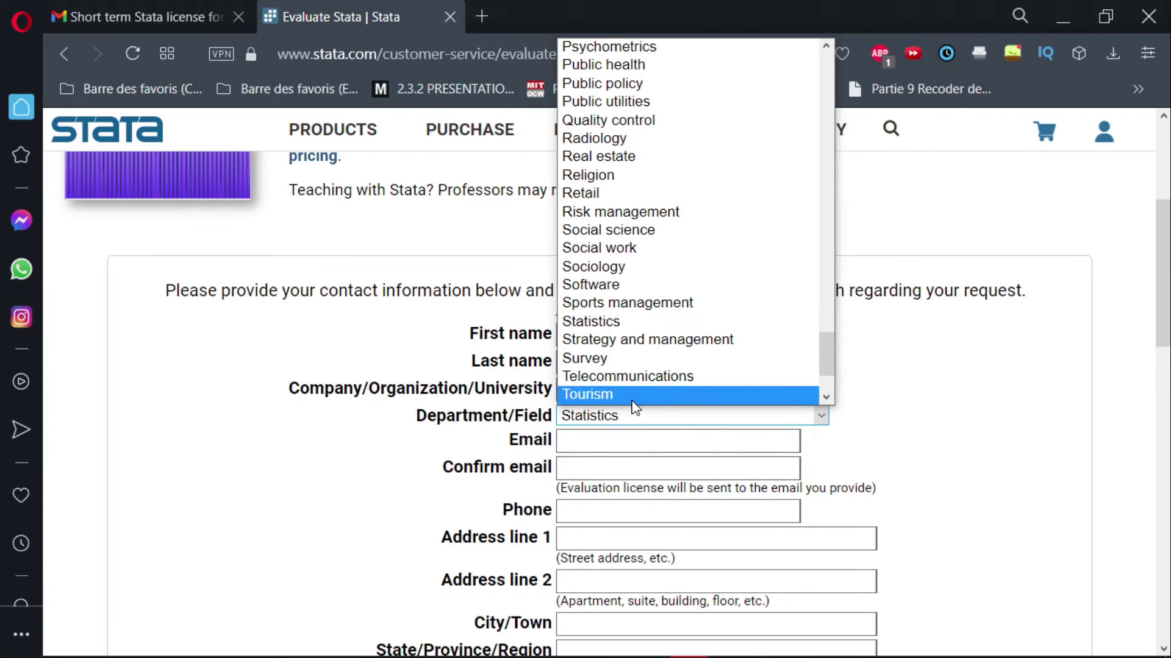
{"action": "scroll", "coordinate": [628, 391], "scroll_direction": "down", "scroll_amount": 3}
{"action": "scroll", "coordinate": [614, 373], "scroll_direction": "up", "scroll_amount": 2}
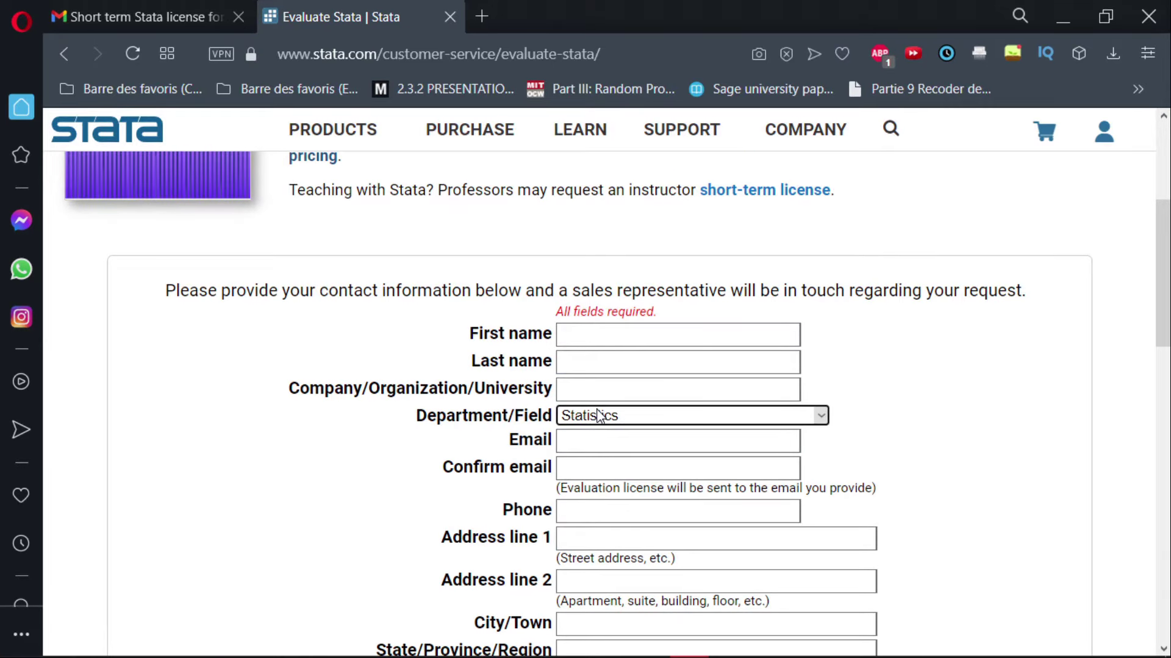
- Review the email, confirm email and phone fields of the request form without filling them in
{"action": "left_click", "coordinate": [578, 440]}
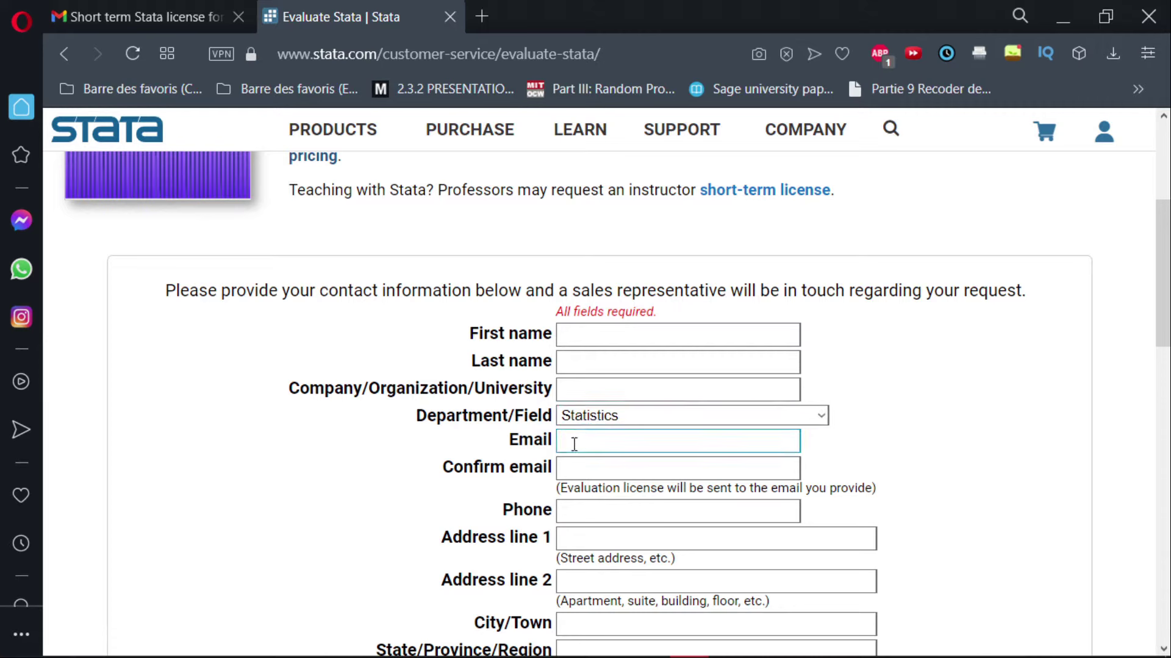
{"action": "left_click", "coordinate": [595, 340]}
{"action": "left_click", "coordinate": [581, 385]}
{"action": "left_click", "coordinate": [375, 392]}
{"action": "left_click", "coordinate": [564, 448]}
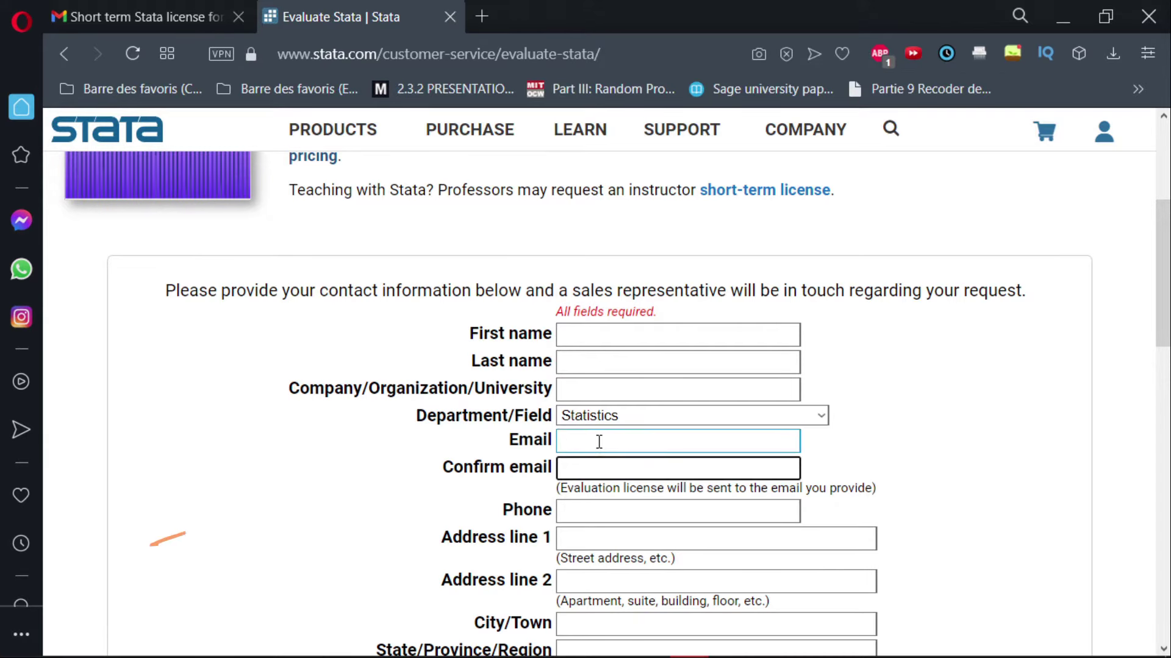
{"action": "key", "text": "shift+Tab"}
{"action": "key", "text": "alt+Down"}
{"action": "left_click", "coordinate": [588, 443]}
{"action": "left_click", "coordinate": [588, 510]}
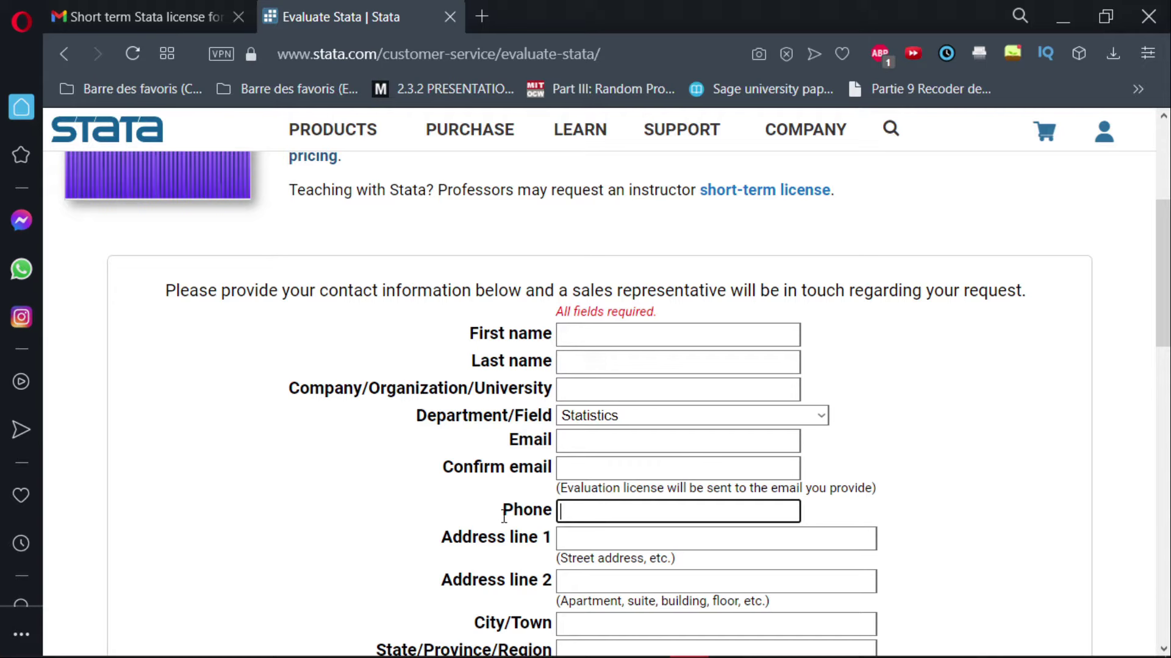
- Review the two address lines and the city, state/province/region and postal code fields without filling them in
{"action": "left_click", "coordinate": [565, 541]}
{"action": "left_click_drag", "start_coordinate": [671, 559], "coordinate": [555, 559]}
{"action": "left_click", "coordinate": [581, 540]}
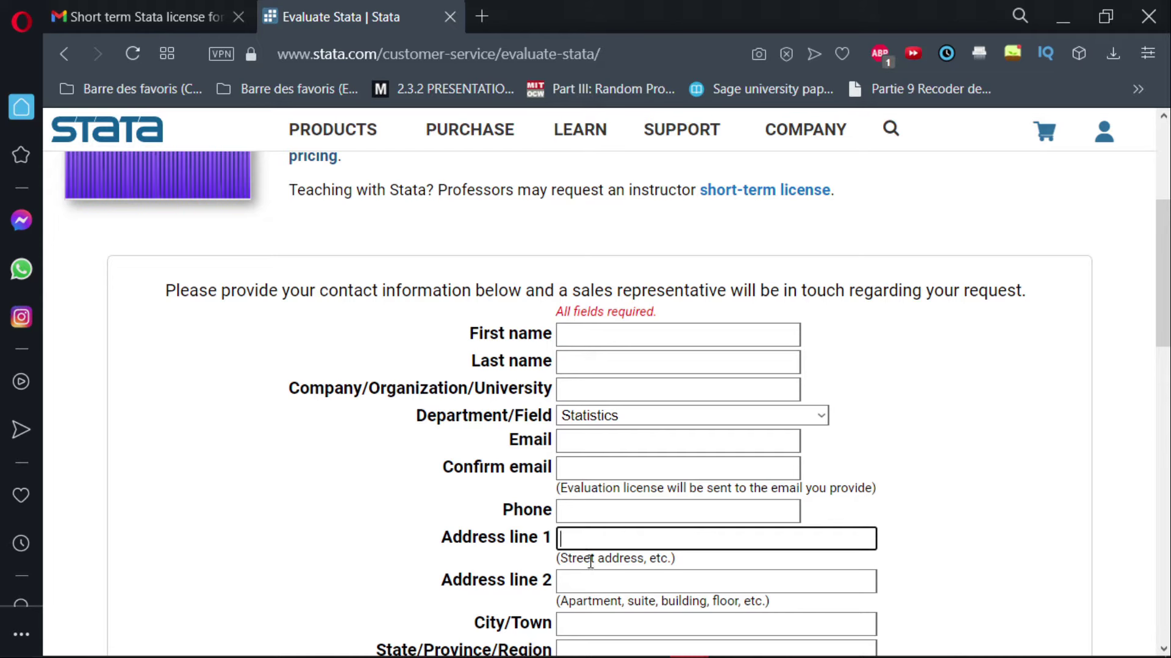
{"action": "left_click", "coordinate": [559, 596]}
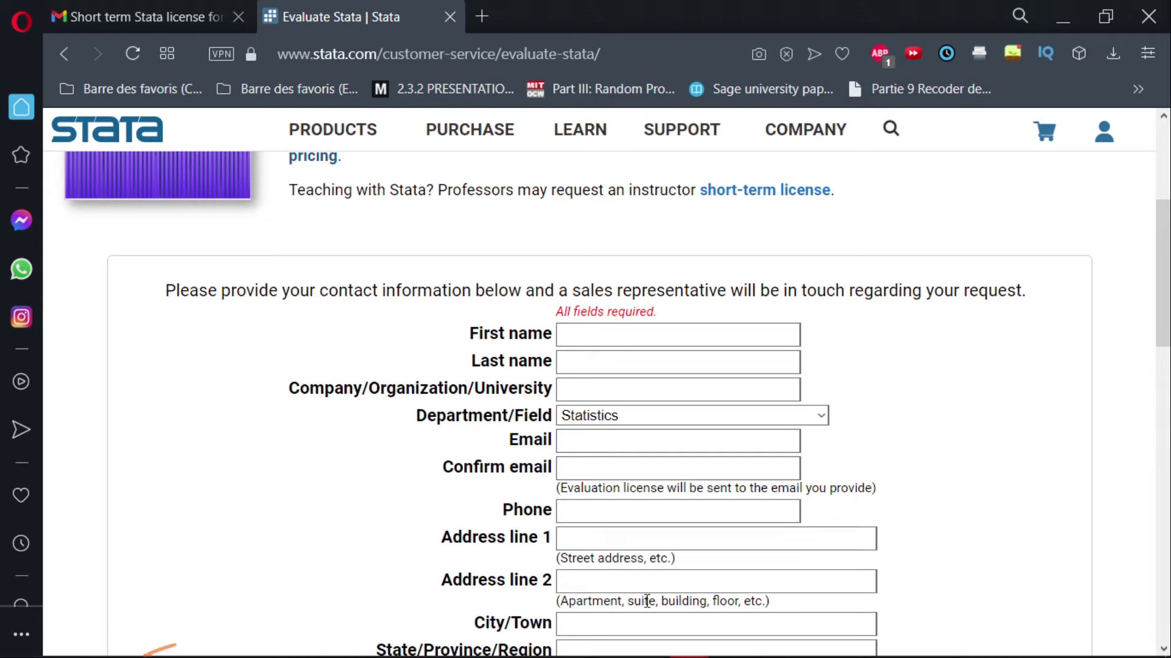
{"action": "left_click", "coordinate": [580, 582]}
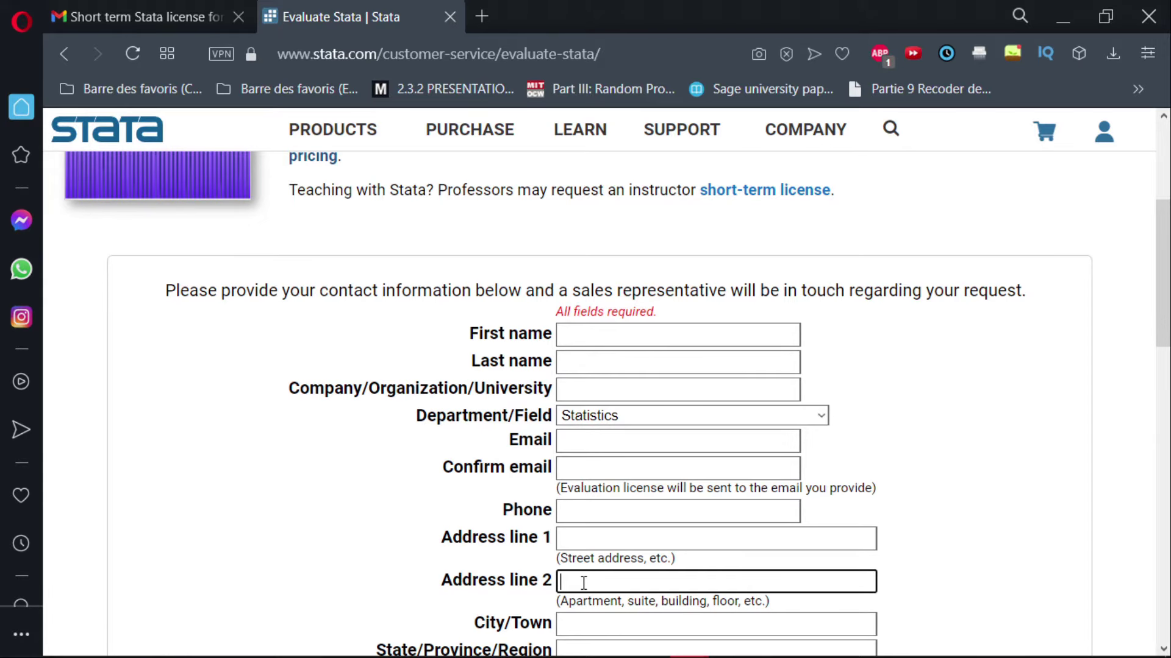
{"action": "scroll", "coordinate": [467, 587], "scroll_direction": "down", "scroll_amount": 2}
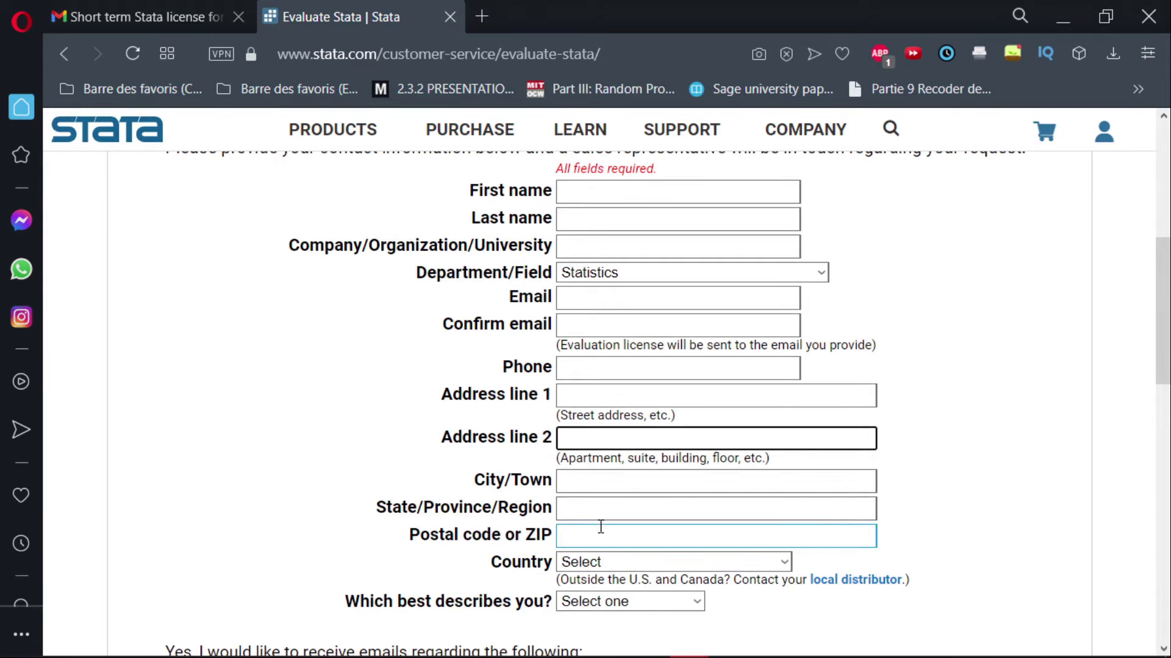
{"action": "left_click", "coordinate": [599, 482]}
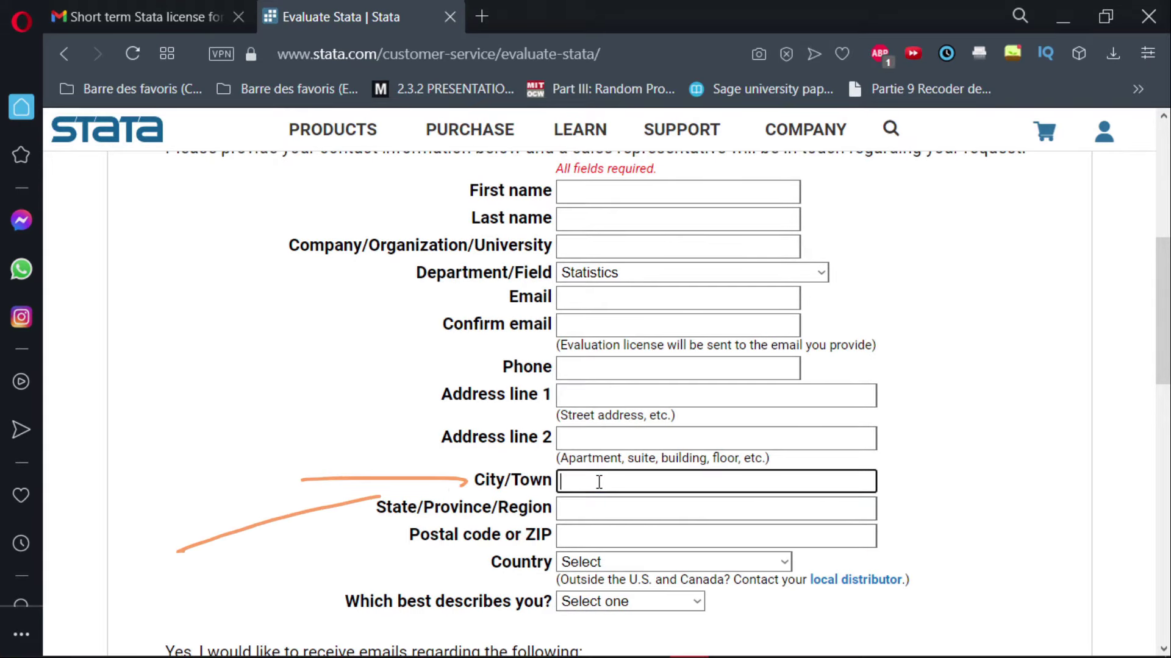
{"action": "left_click", "coordinate": [564, 511]}
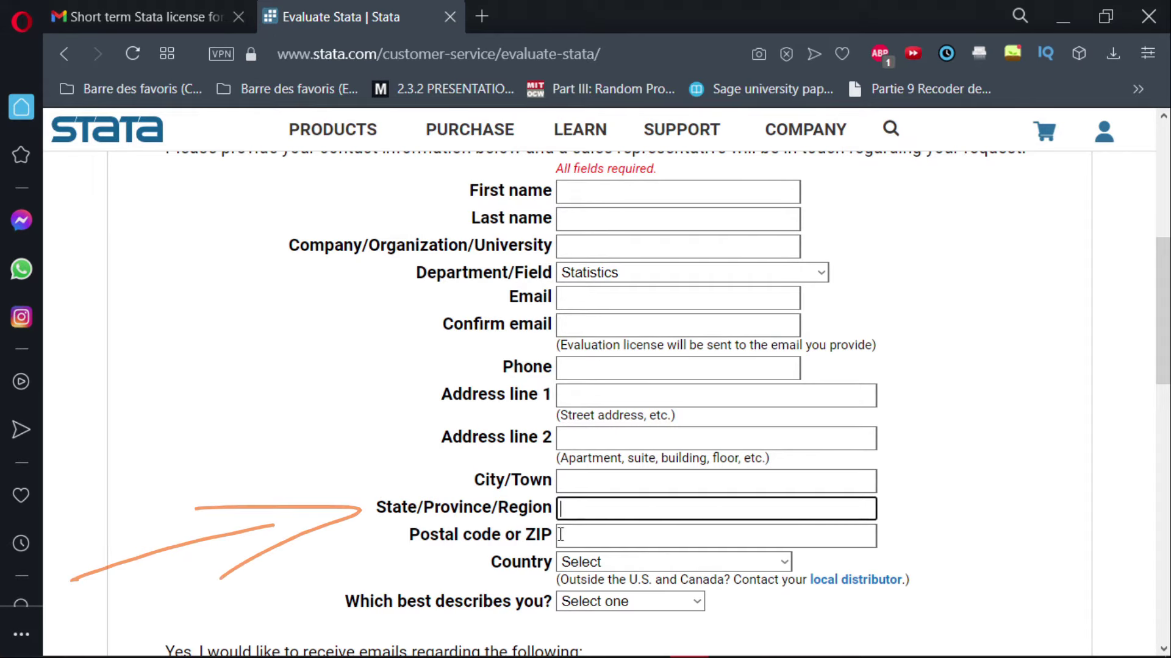
{"action": "left_click", "coordinate": [584, 537]}
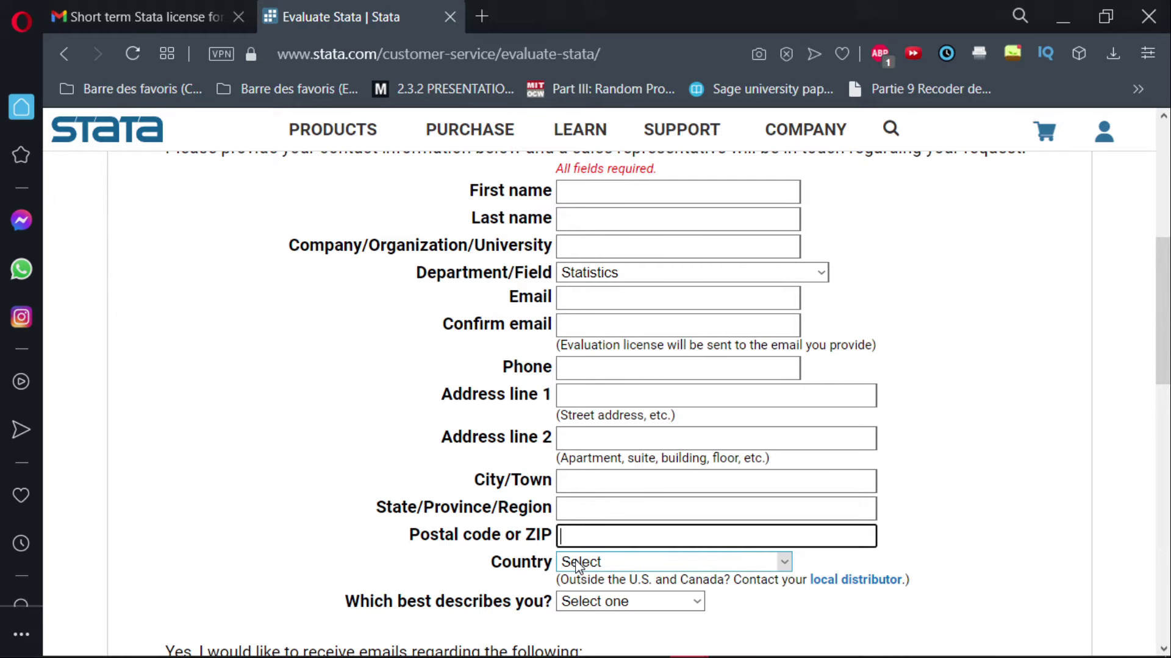
- Browse the available Country choices down to the countries starting with S, without choosing one
{"action": "left_click", "coordinate": [648, 568]}
{"action": "scroll", "coordinate": [647, 317], "scroll_direction": "down", "scroll_amount": 15}
{"action": "scroll", "coordinate": [652, 470], "scroll_direction": "down", "scroll_amount": 20}
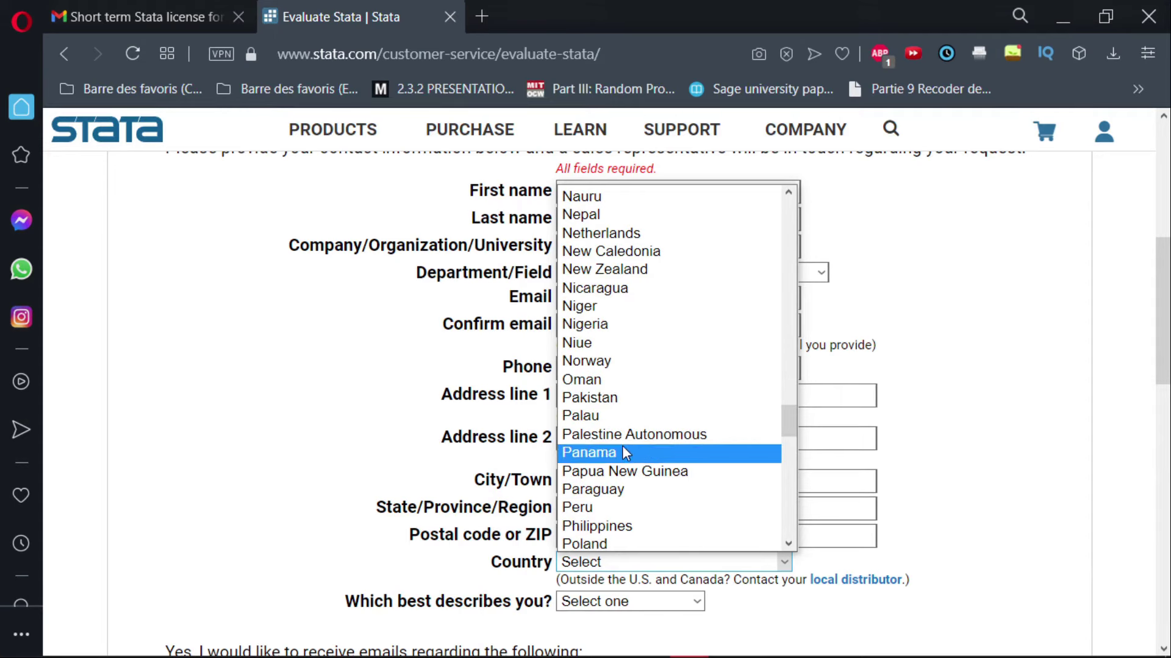
{"action": "scroll", "coordinate": [612, 426], "scroll_direction": "down", "scroll_amount": 5}
{"action": "scroll", "coordinate": [613, 426], "scroll_direction": "down", "scroll_amount": 4}
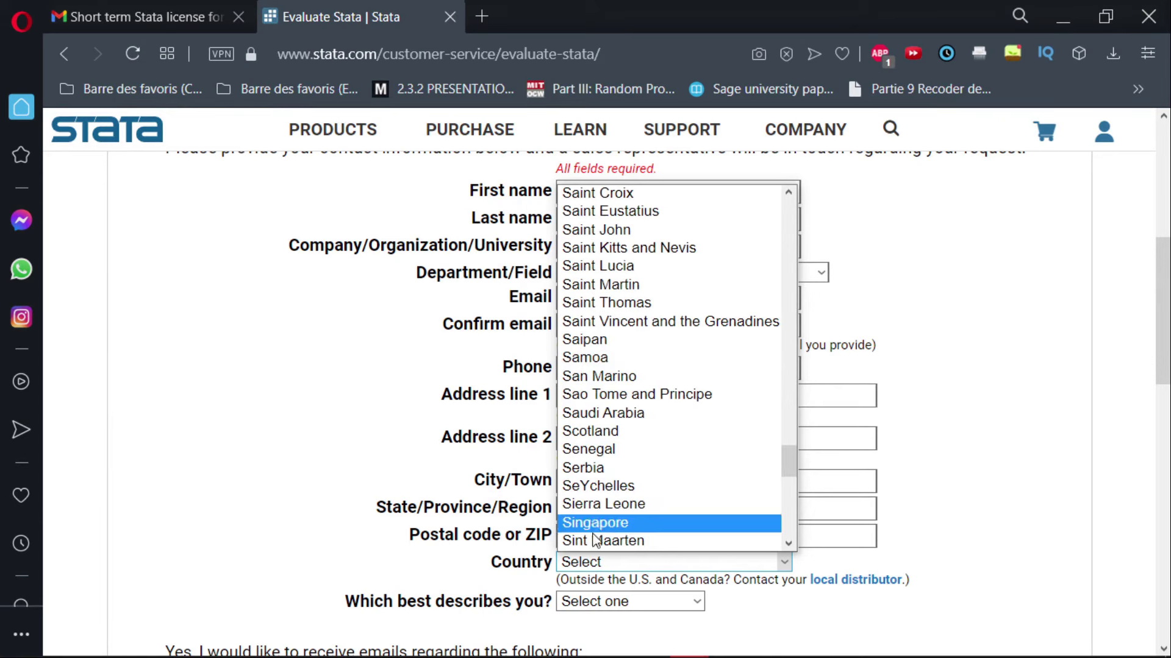
{"action": "key", "text": "Down"}
{"action": "key", "text": "Down"}
{"action": "left_click", "coordinate": [445, 570]}
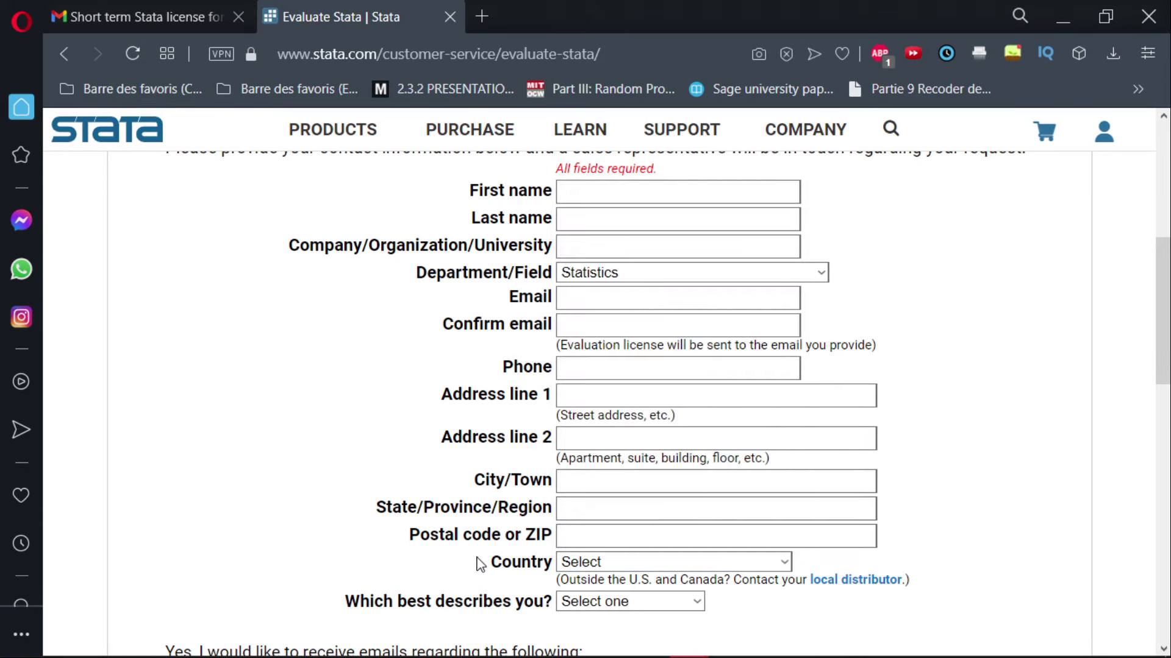
- Examine the choices for "Which best describes you?" and the required-fields note above the form
{"action": "scroll", "coordinate": [517, 556], "scroll_direction": "down", "scroll_amount": 2}
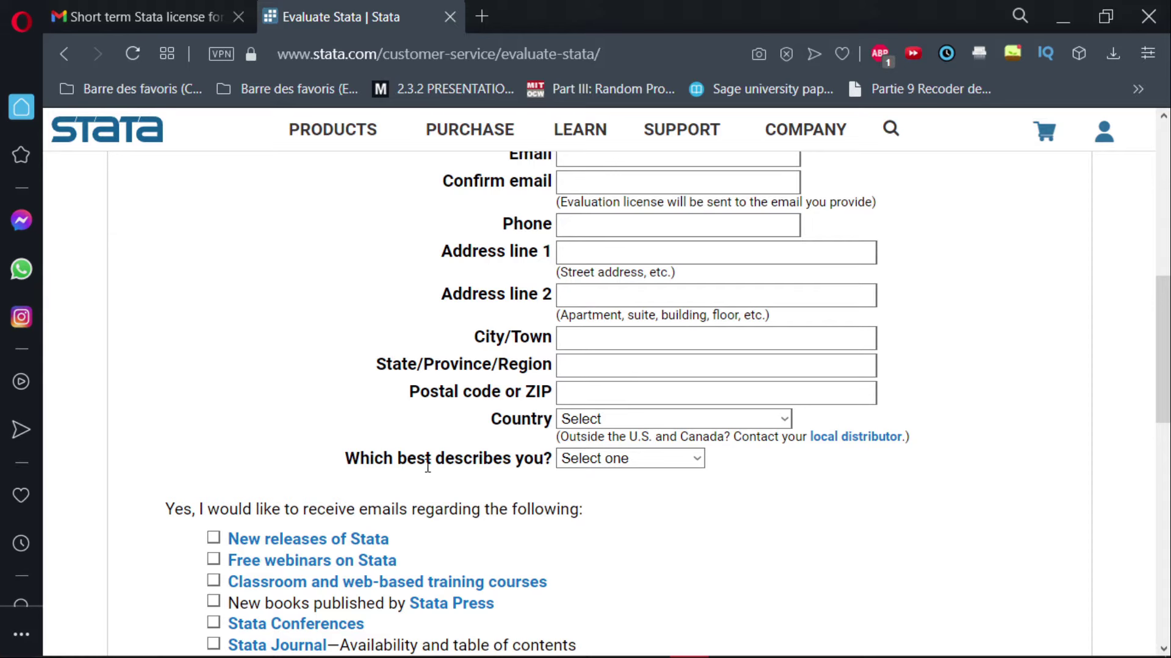
{"action": "left_click", "coordinate": [697, 459]}
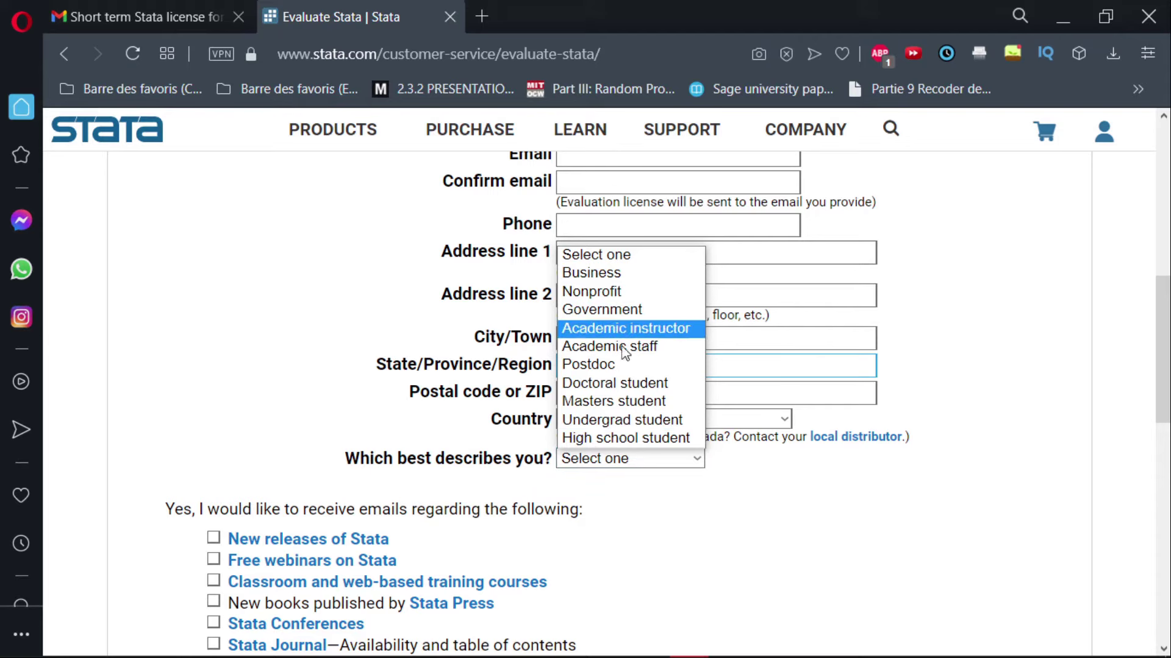
{"action": "scroll", "coordinate": [632, 417], "scroll_direction": "up", "scroll_amount": 2}
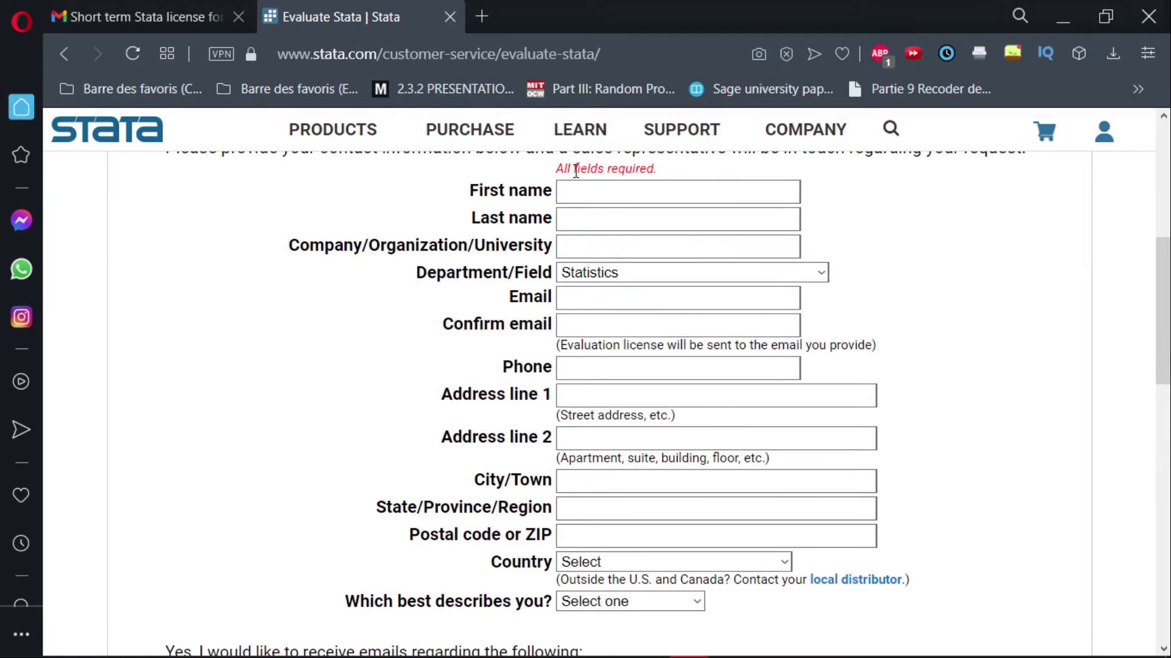
- Opt in to all the Stata email topics and tick the reCAPTCHA "Je ne suis pas un robot"
{"action": "scroll", "coordinate": [639, 340], "scroll_direction": "down", "scroll_amount": 6}
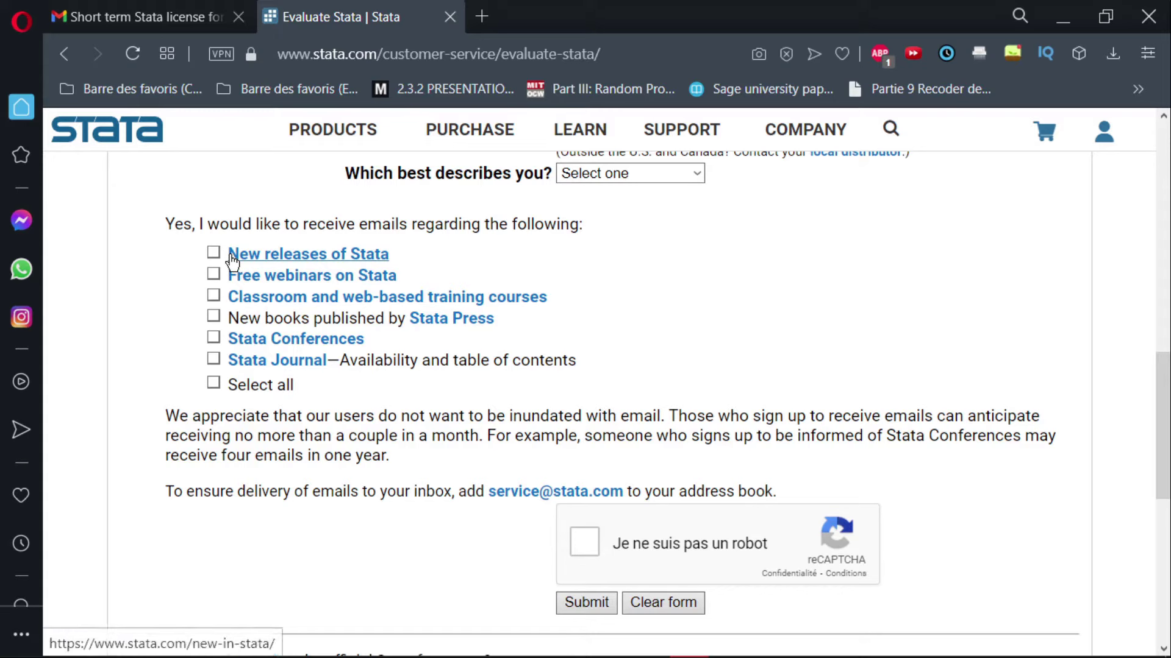
{"action": "left_click", "coordinate": [213, 382]}
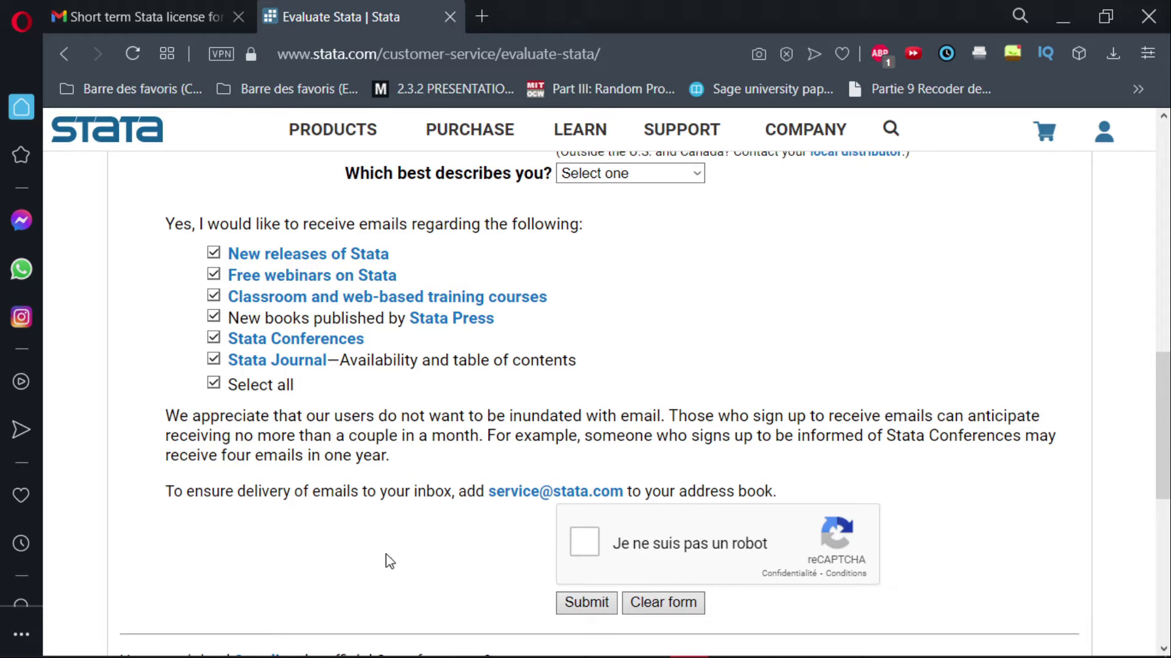
{"action": "left_click", "coordinate": [584, 544]}
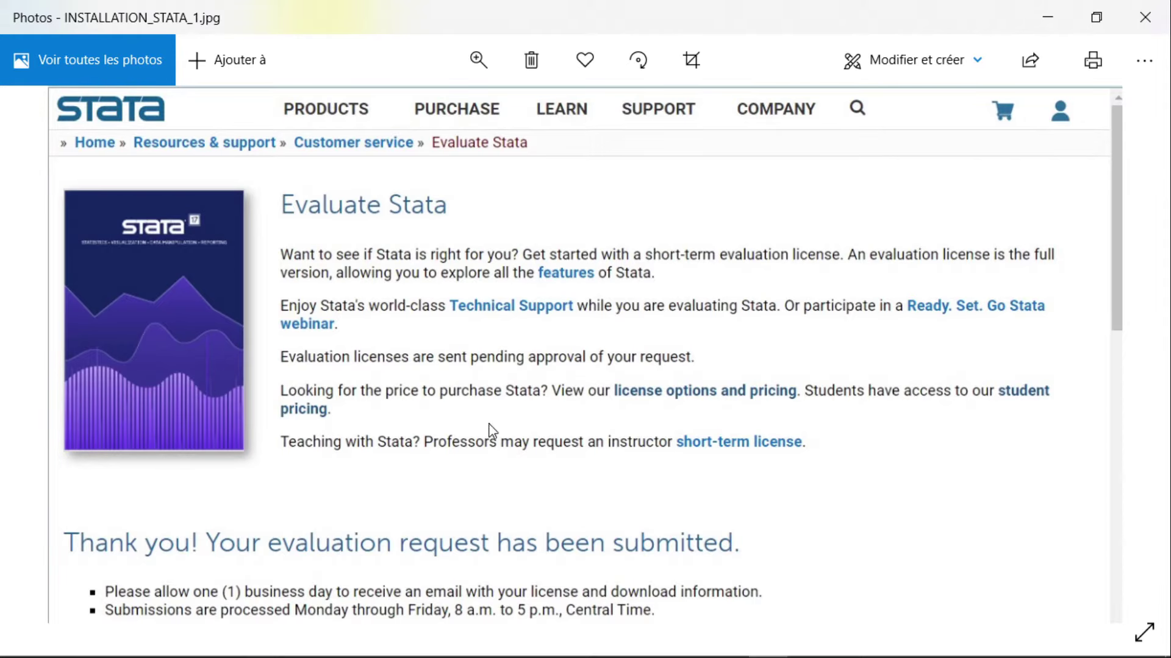
- Switch to Gmail and read the short-term Stata license email from the greeting down to the download link and credentials
{"action": "key", "text": "alt+Tab"}
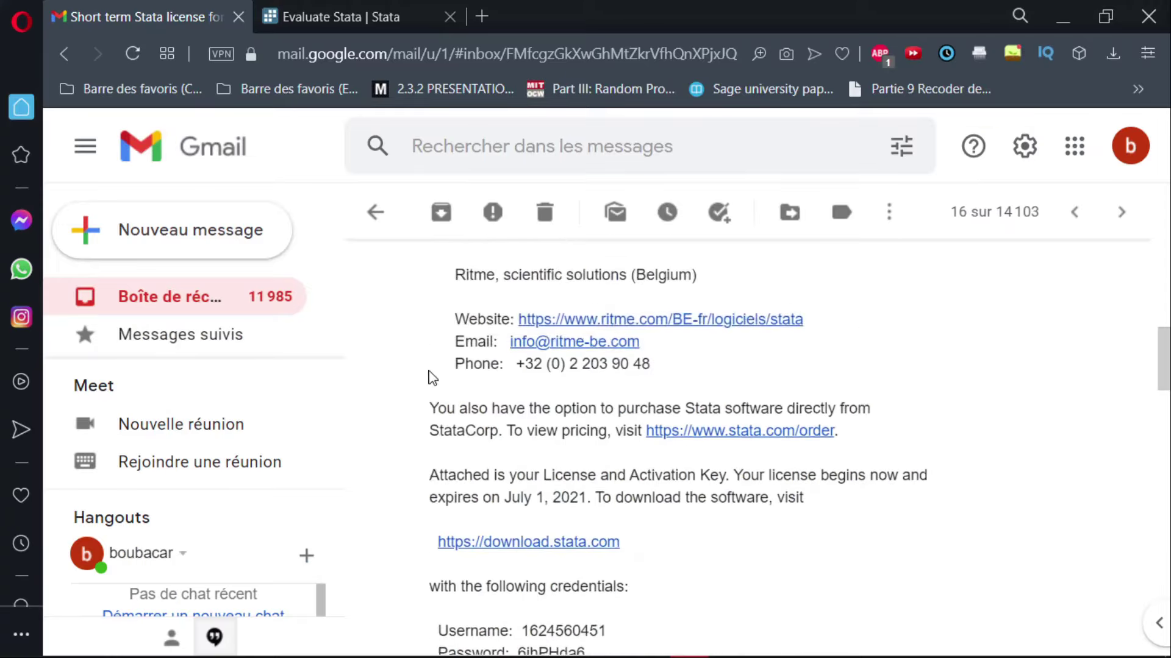
{"action": "scroll", "coordinate": [427, 374], "scroll_direction": "up", "scroll_amount": 5}
{"action": "scroll", "coordinate": [460, 413], "scroll_direction": "up", "scroll_amount": 2}
{"action": "scroll", "coordinate": [437, 356], "scroll_direction": "down", "scroll_amount": 2}
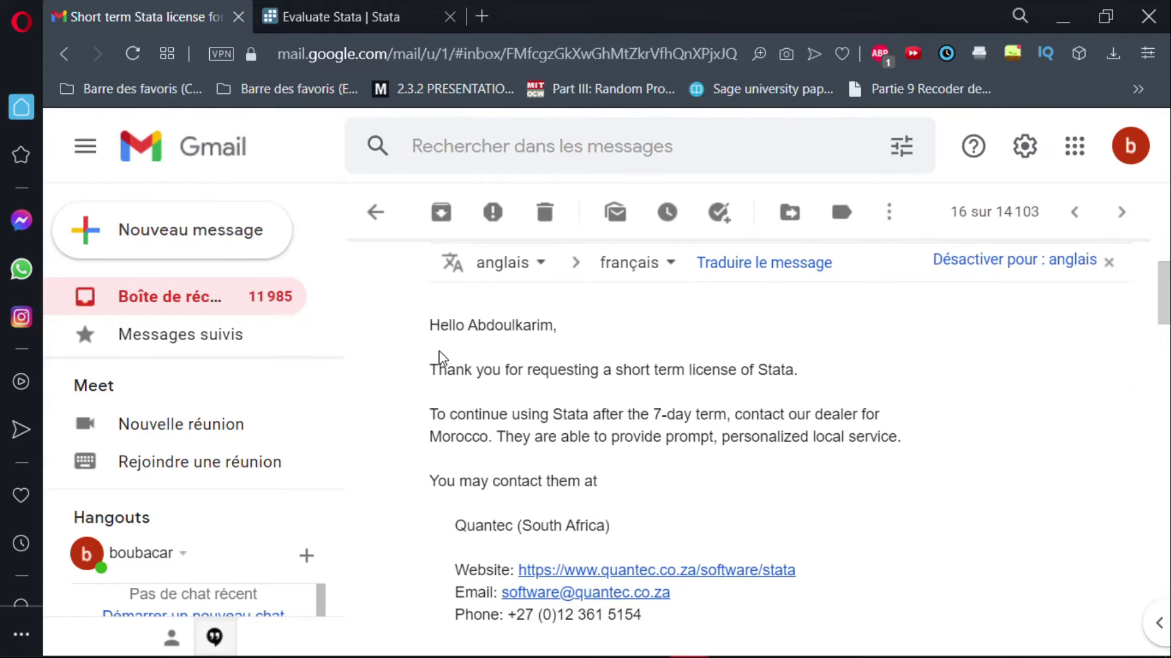
{"action": "scroll", "coordinate": [488, 366], "scroll_direction": "down", "scroll_amount": 3}
{"action": "scroll", "coordinate": [497, 350], "scroll_direction": "up", "scroll_amount": 2}
{"action": "scroll", "coordinate": [542, 415], "scroll_direction": "down", "scroll_amount": 6}
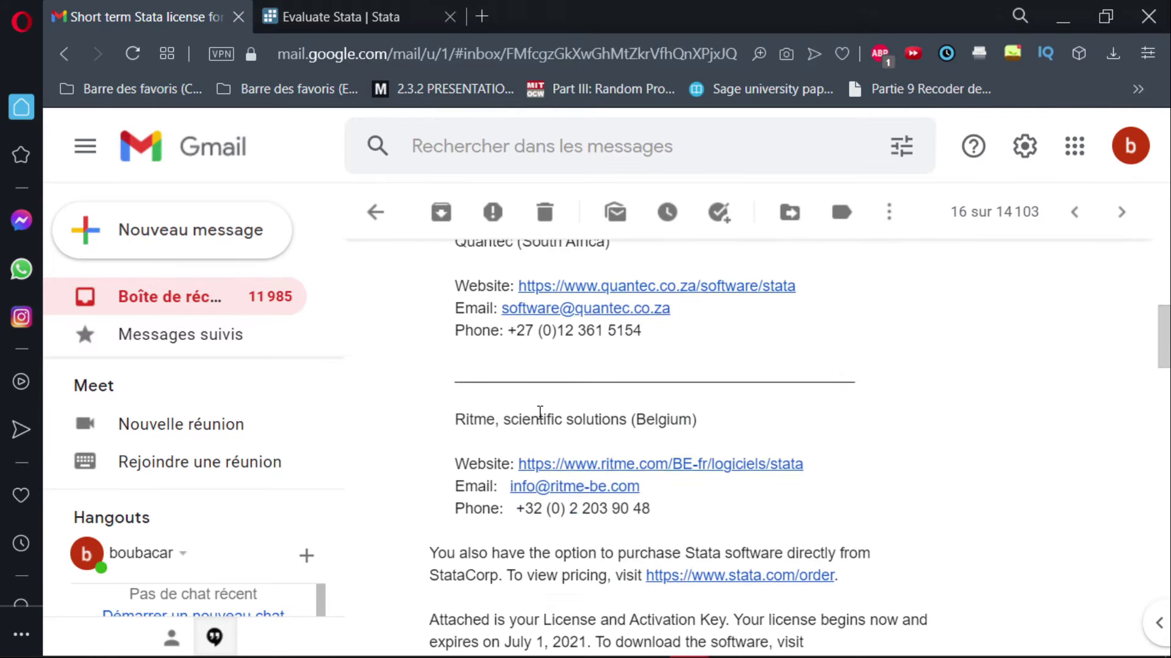
{"action": "scroll", "coordinate": [447, 429], "scroll_direction": "down", "scroll_amount": 2}
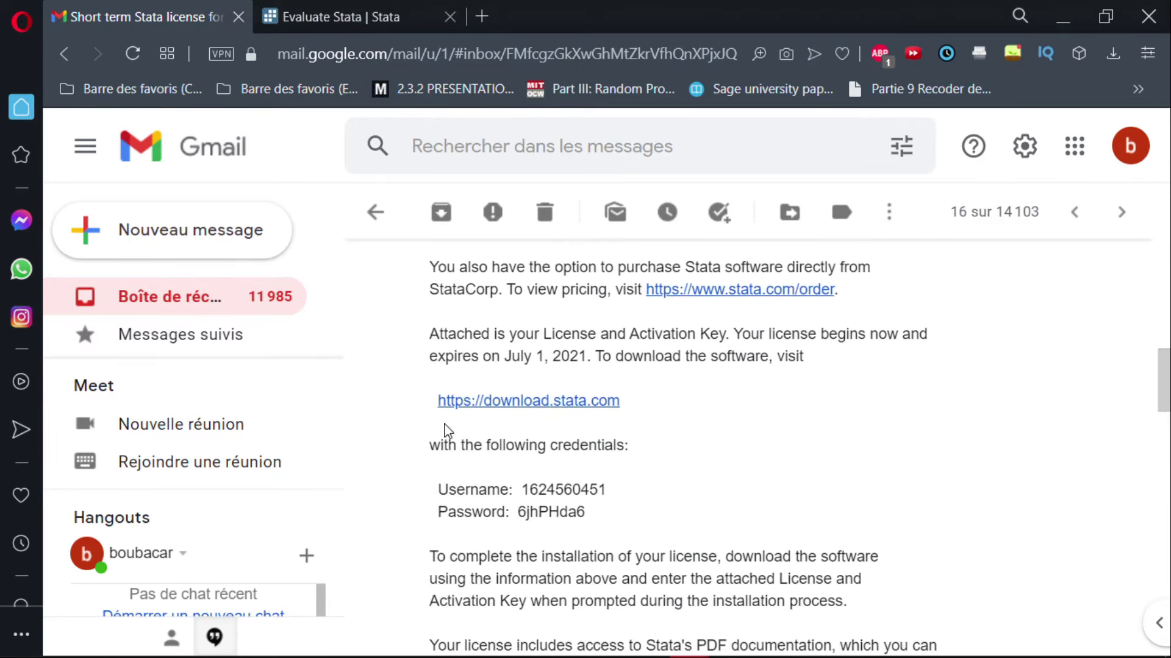
- Examine the download username and password in the license email, along with the installation and PDF documentation instructions below them
{"action": "left_click_drag", "start_coordinate": [445, 494], "coordinate": [592, 494]}
{"action": "scroll", "coordinate": [495, 411], "scroll_direction": "down", "scroll_amount": 7}
{"action": "scroll", "coordinate": [495, 412], "scroll_direction": "up", "scroll_amount": 5}
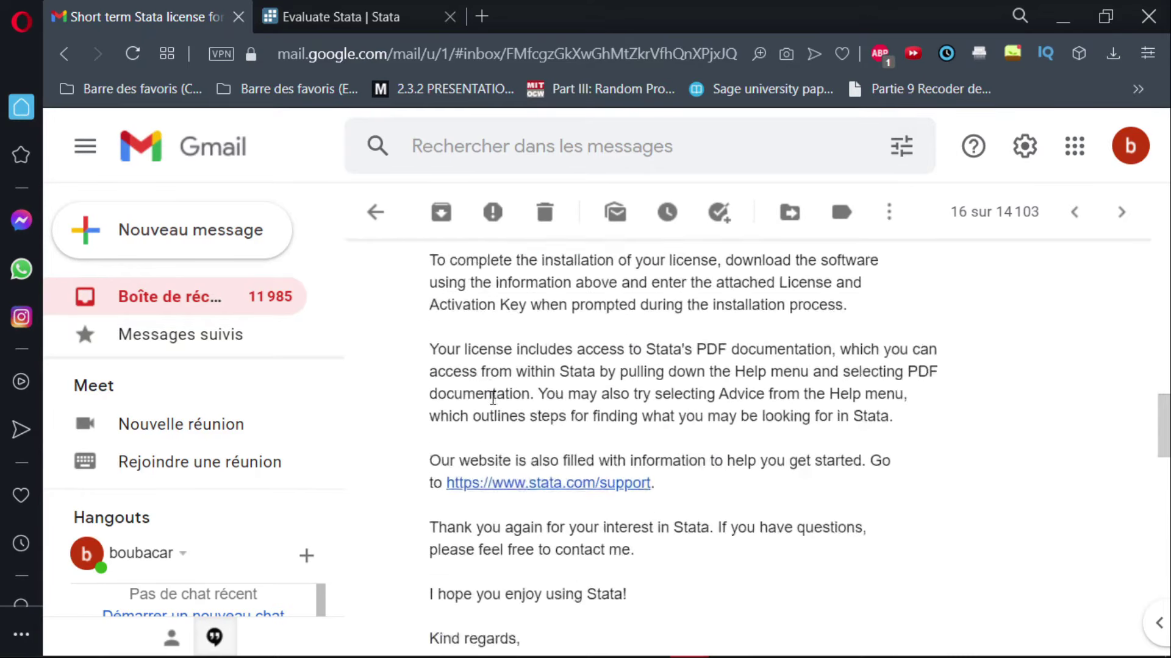
{"action": "left_click_drag", "start_coordinate": [538, 346], "coordinate": [444, 405]}
{"action": "scroll", "coordinate": [450, 387], "scroll_direction": "down", "scroll_amount": 5}
{"action": "scroll", "coordinate": [461, 384], "scroll_direction": "up", "scroll_amount": 7}
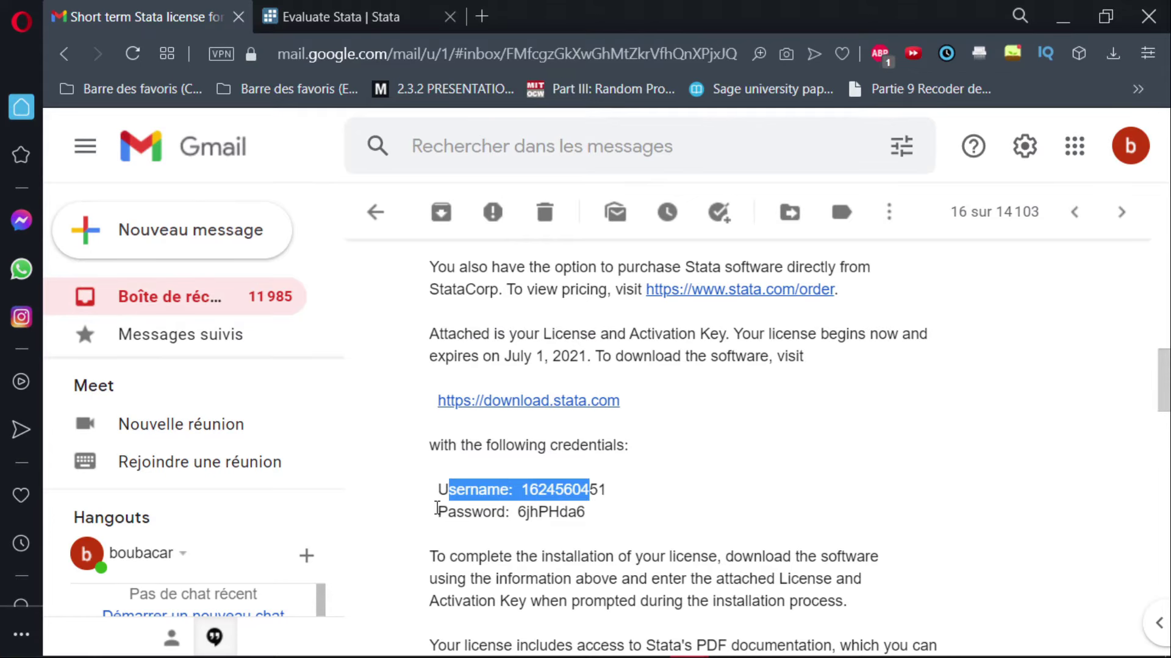
{"action": "left_click", "coordinate": [528, 508]}
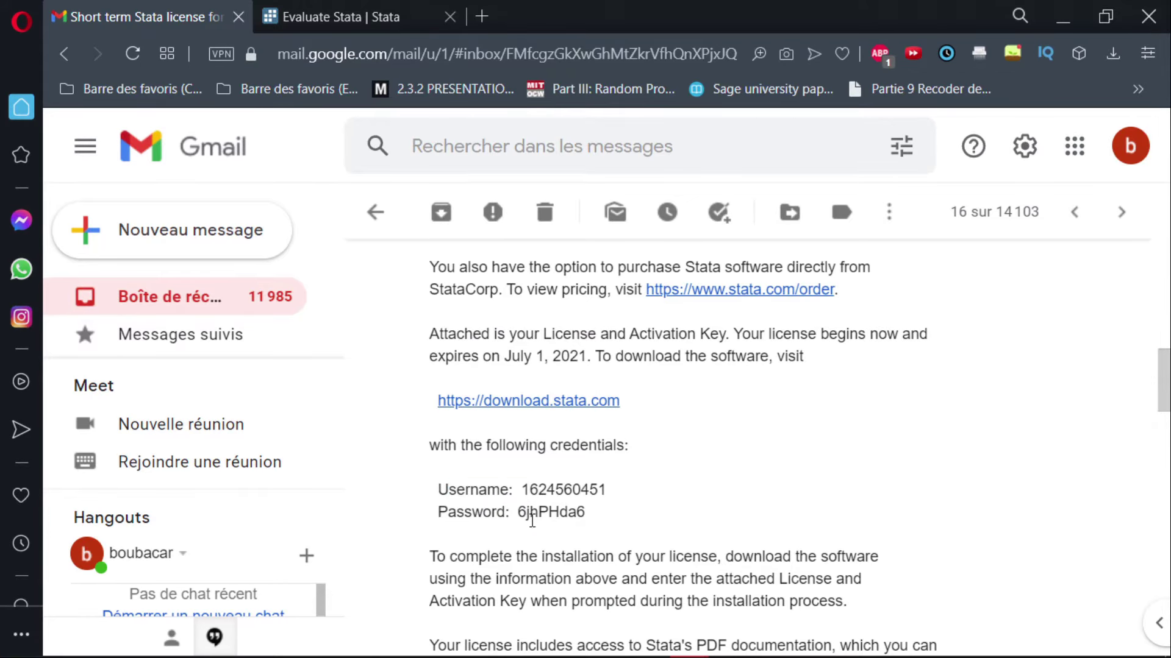
- Open the PDF attached to the license email and read the License and Activation Key details, the character notes and the notice to user
{"action": "scroll", "coordinate": [533, 513], "scroll_direction": "down", "scroll_amount": 5}
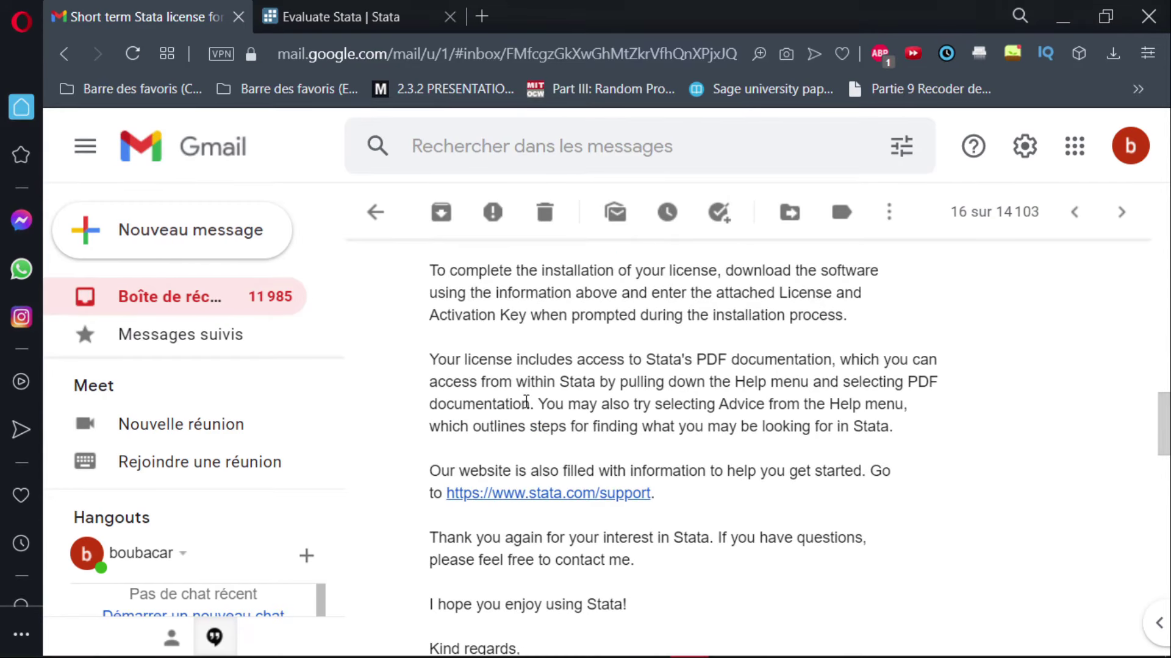
{"action": "scroll", "coordinate": [527, 403], "scroll_direction": "down", "scroll_amount": 3}
{"action": "scroll", "coordinate": [501, 423], "scroll_direction": "up", "scroll_amount": 1}
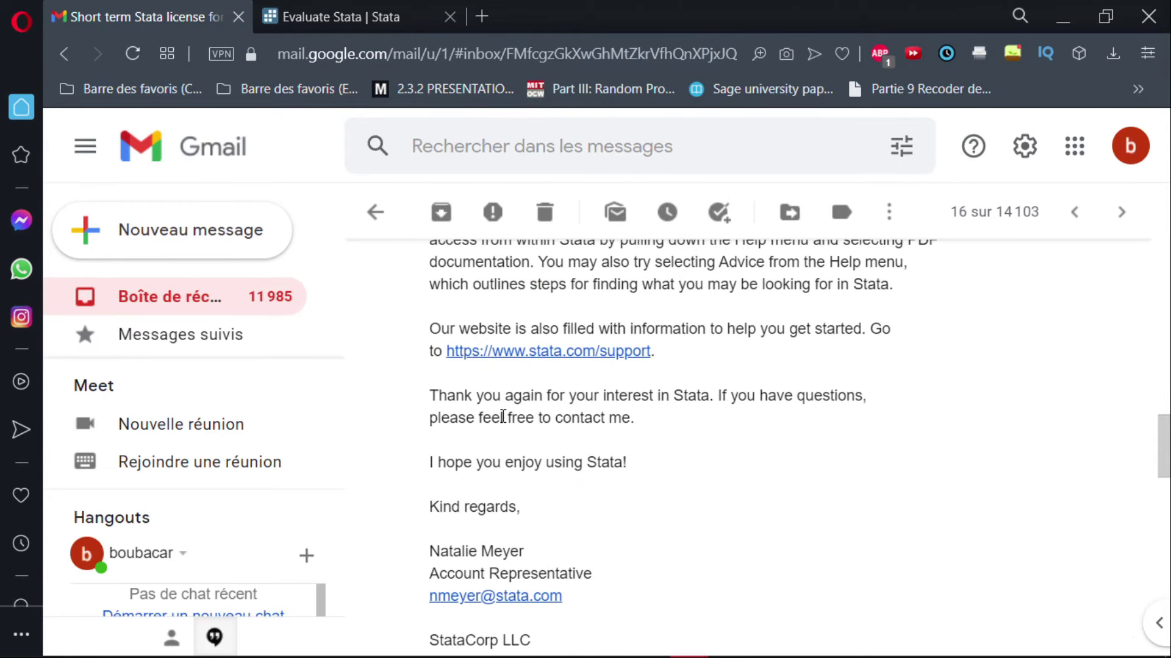
{"action": "scroll", "coordinate": [506, 418], "scroll_direction": "down", "scroll_amount": 7}
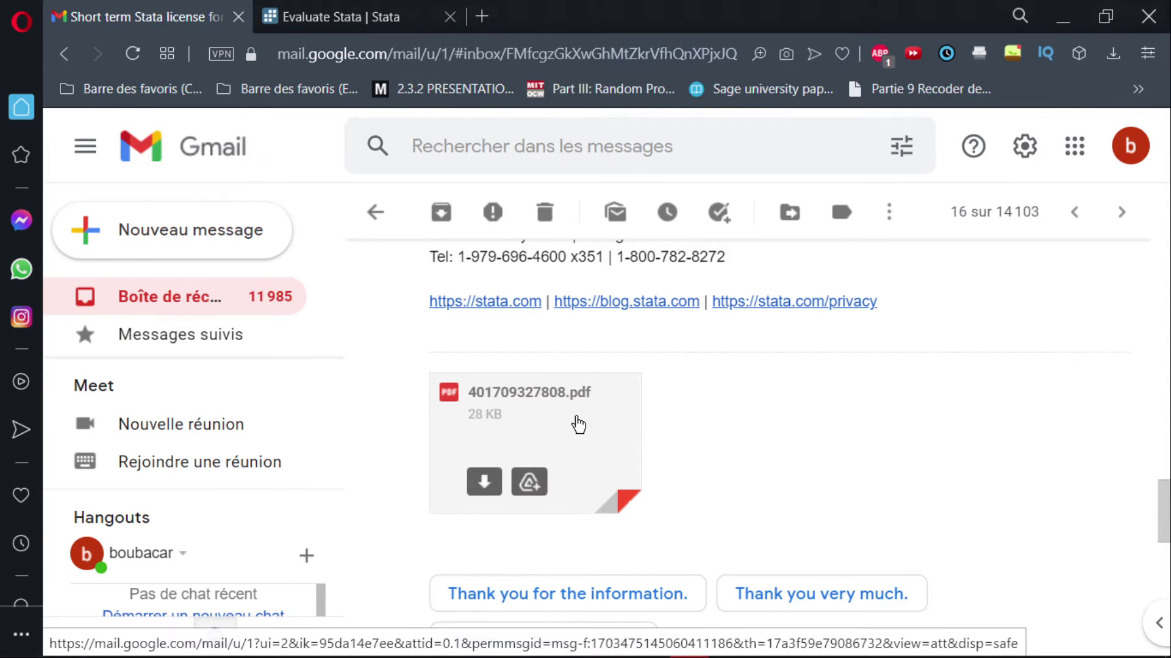
{"action": "left_click", "coordinate": [528, 426]}
{"action": "scroll", "coordinate": [556, 388], "scroll_direction": "down", "scroll_amount": 10}
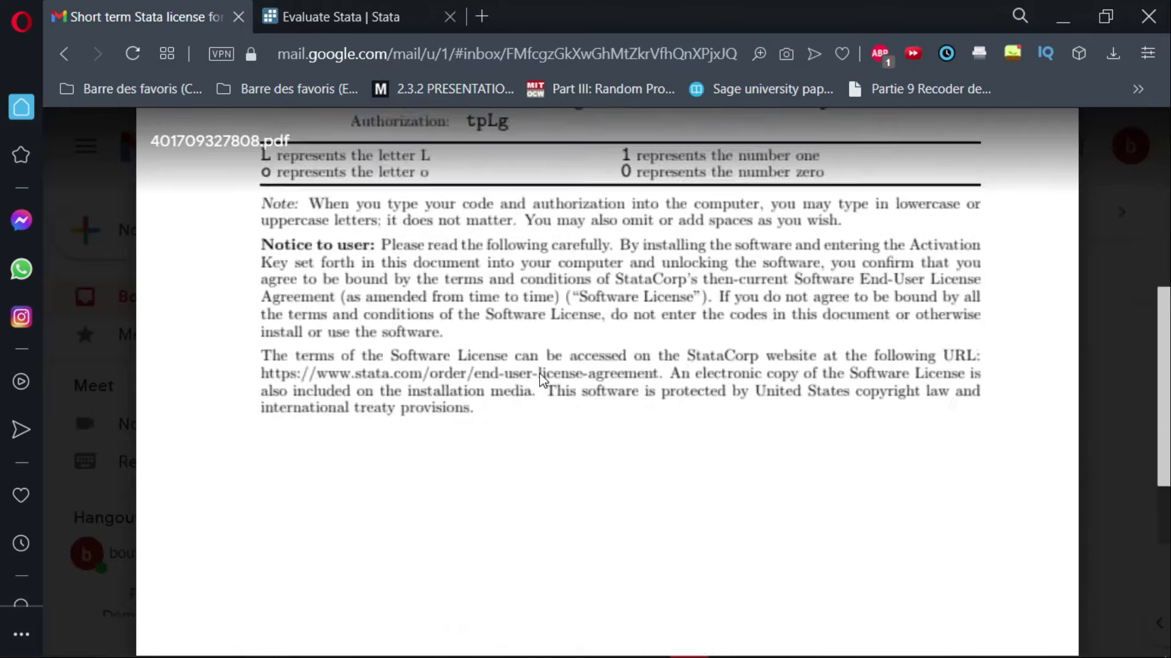
{"action": "scroll", "coordinate": [567, 390], "scroll_direction": "up", "scroll_amount": 10}
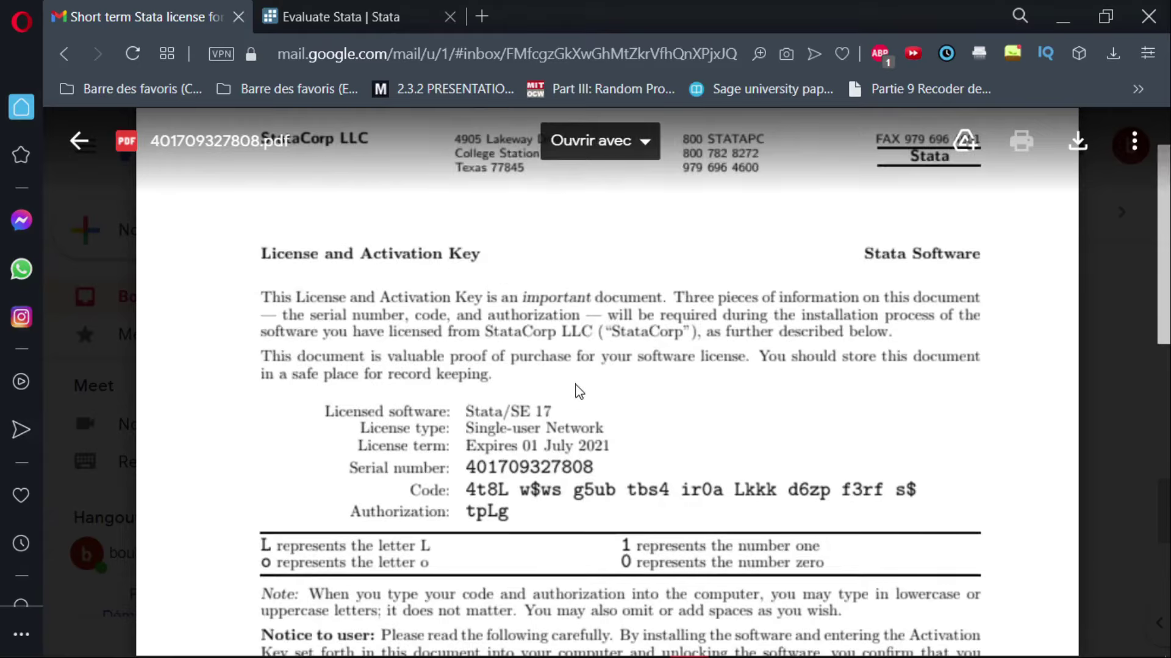
{"action": "scroll", "coordinate": [574, 387], "scroll_direction": "down", "scroll_amount": 12}
{"action": "scroll", "coordinate": [573, 378], "scroll_direction": "up", "scroll_amount": 3}
{"action": "scroll", "coordinate": [573, 378], "scroll_direction": "up", "scroll_amount": 4}
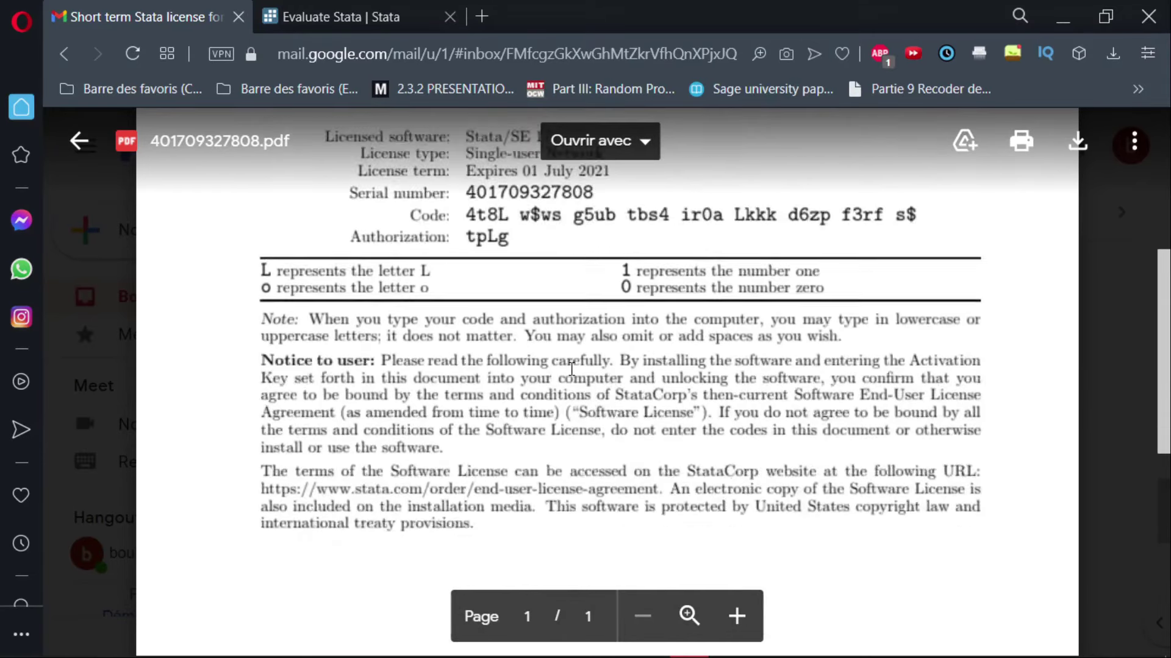